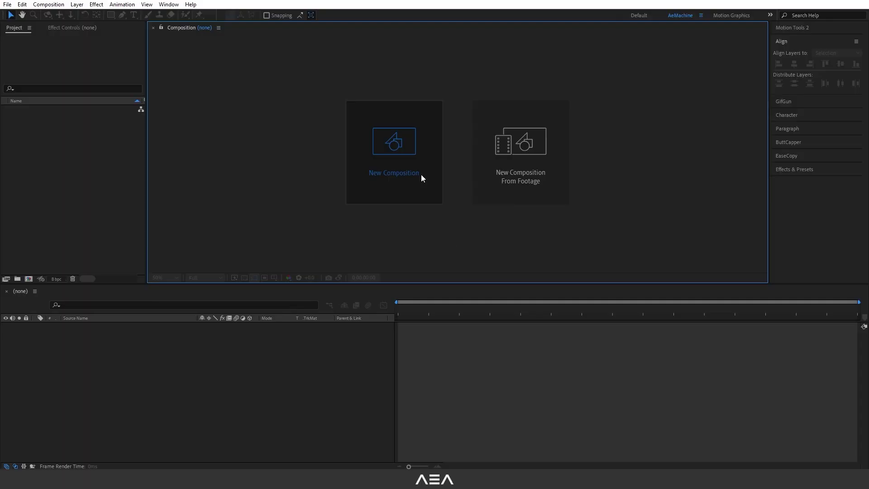
- Start a new 1920×1080, 24 fps, 10-second composition and name it Text
click(421, 176)
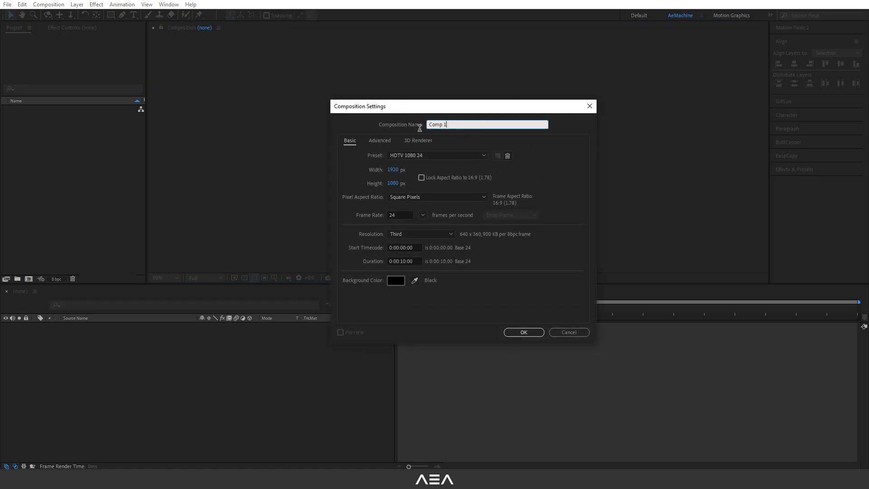
text(Text)
- Confirm the Text composition and add a text layer reading FLOOR
click(525, 333)
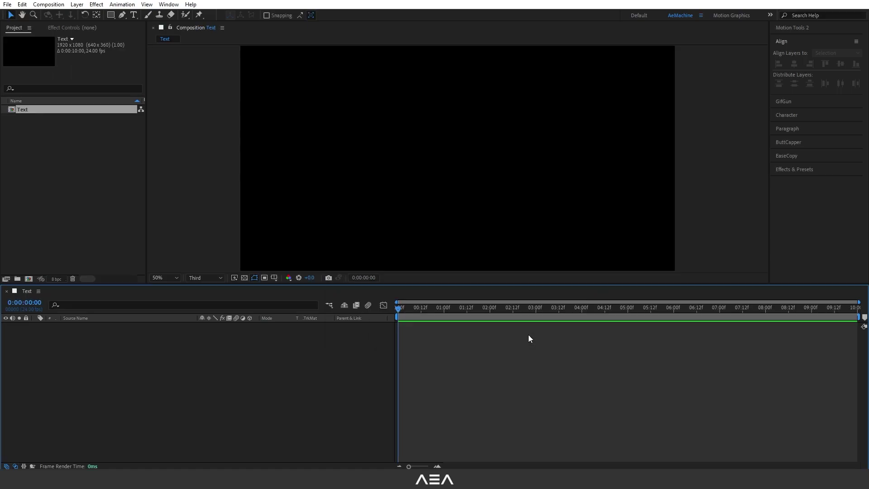
click(134, 15)
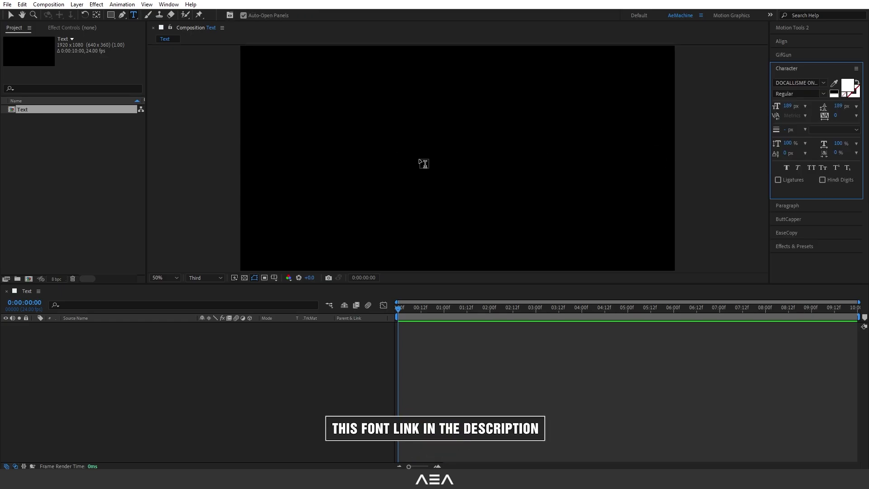
click(410, 160)
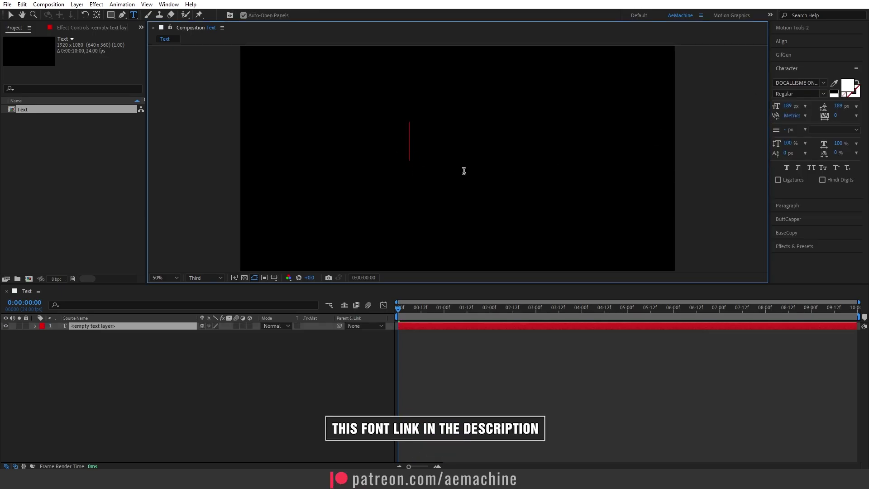
text(FLOOR)
click(11, 16)
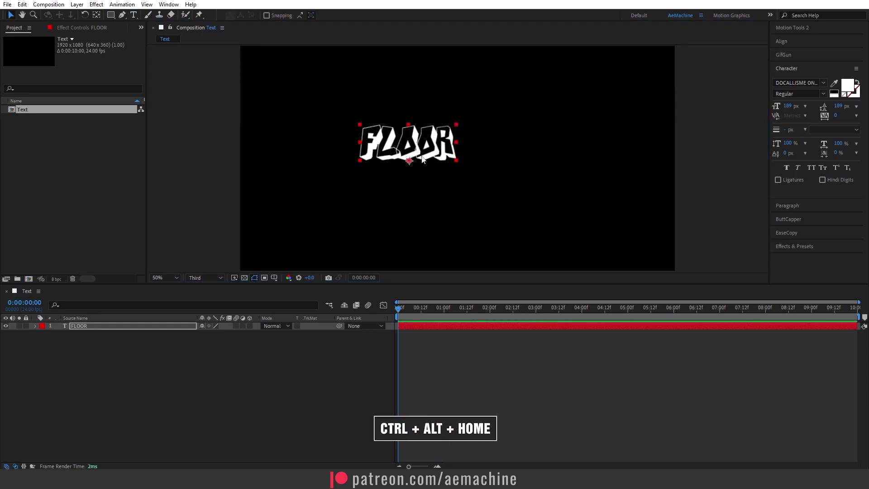
- Centre FLOOR's anchor point and align the text to the composition's centre
key(ctrl+alt+Home)
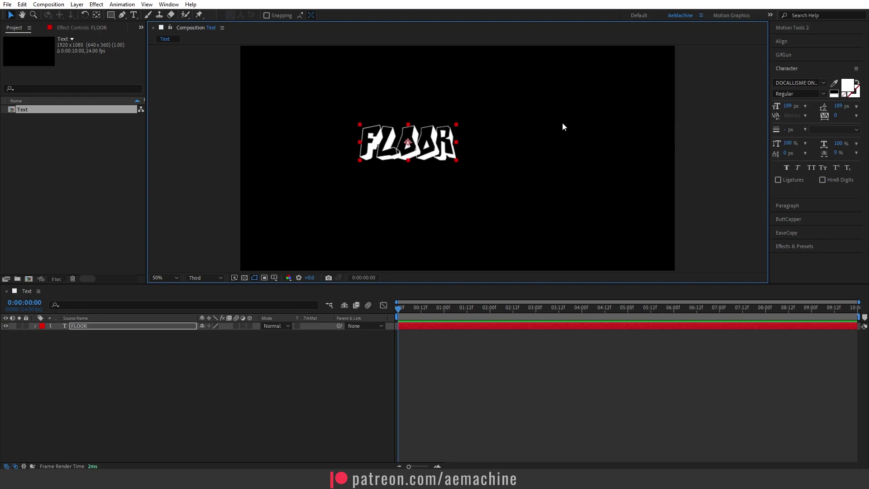
click(801, 42)
click(794, 64)
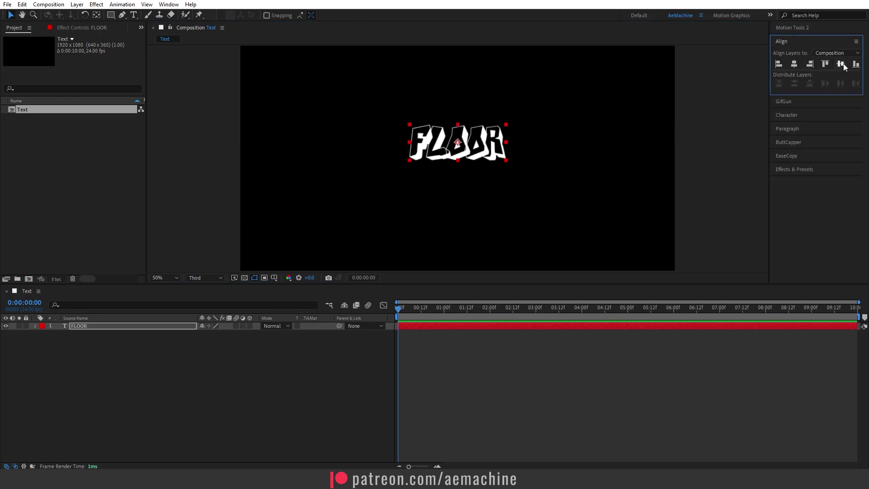
click(840, 64)
- Scale the FLOOR text layer up to about 166%
click(228, 404)
click(84, 325)
key(s)
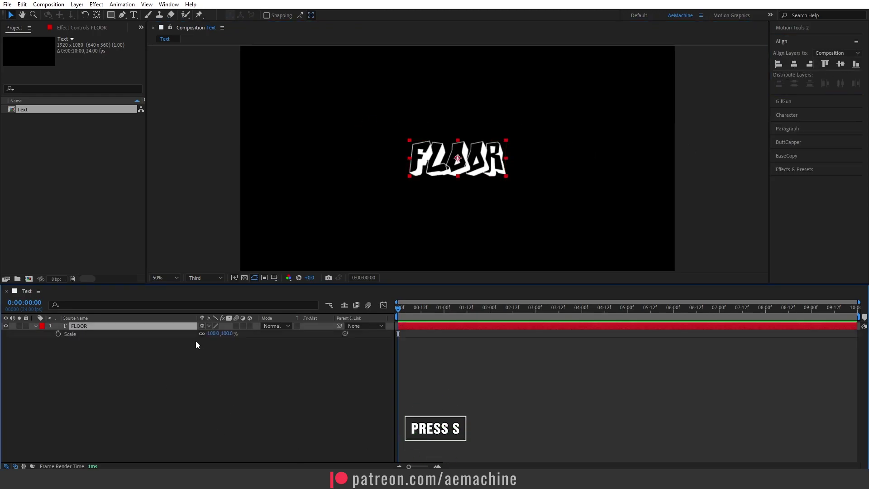
drag(222, 336, 256, 336)
click(208, 365)
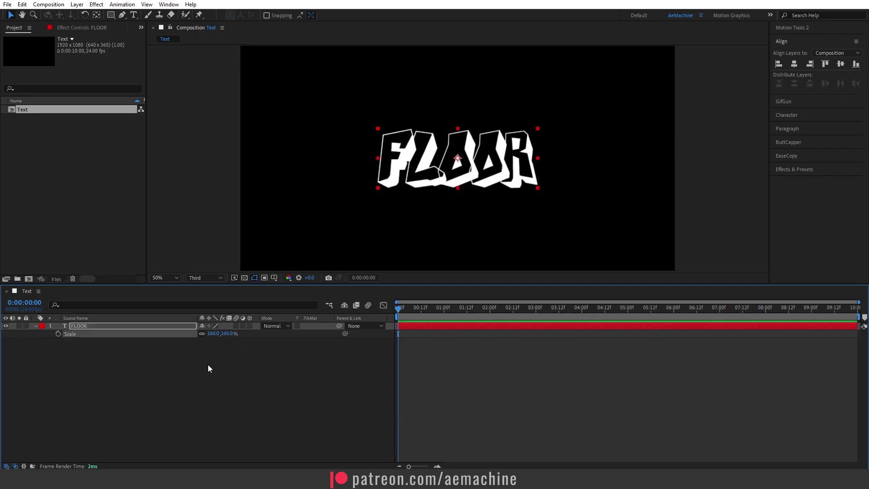
click(36, 326)
click(88, 324)
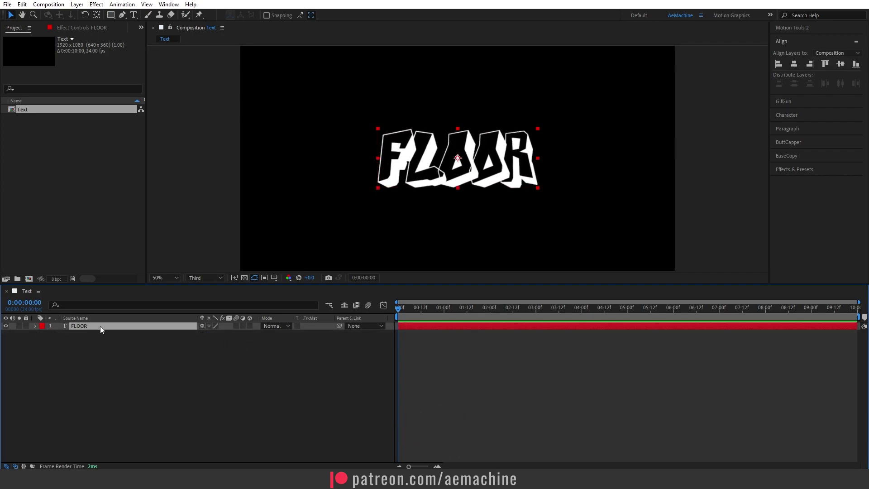
- Add an Opacity animator to FLOOR and set its Opacity to 0%
click(35, 326)
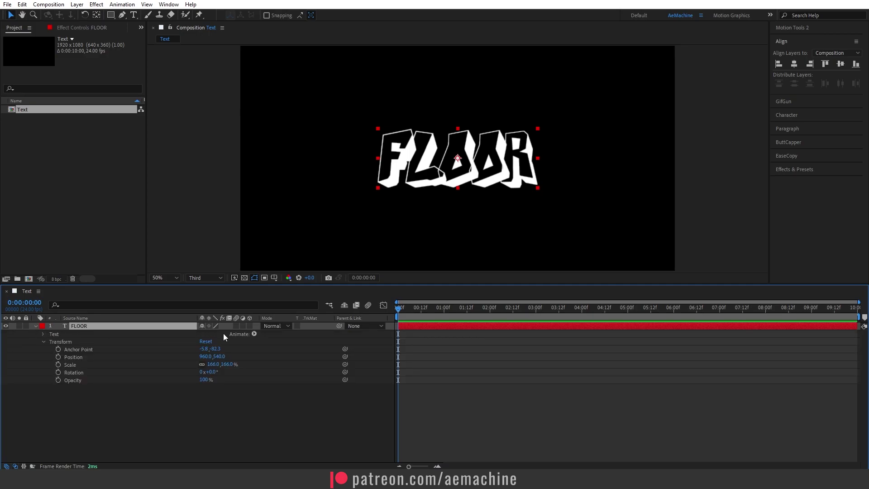
click(254, 334)
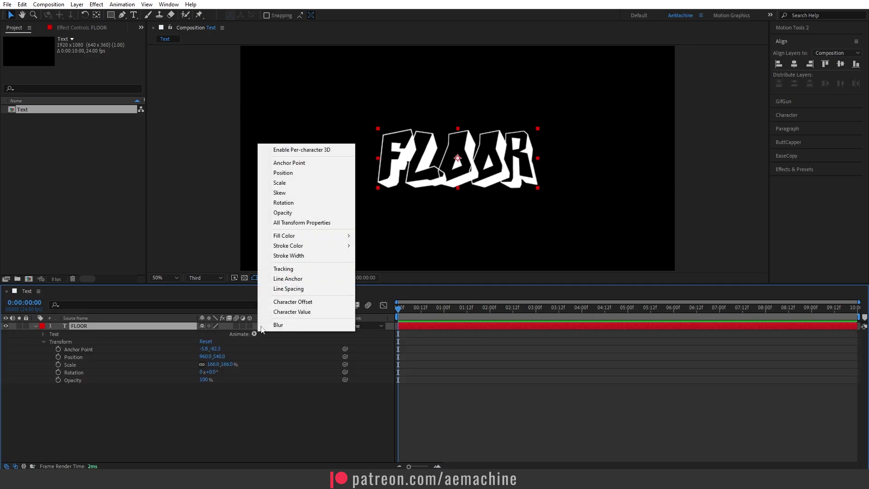
click(292, 213)
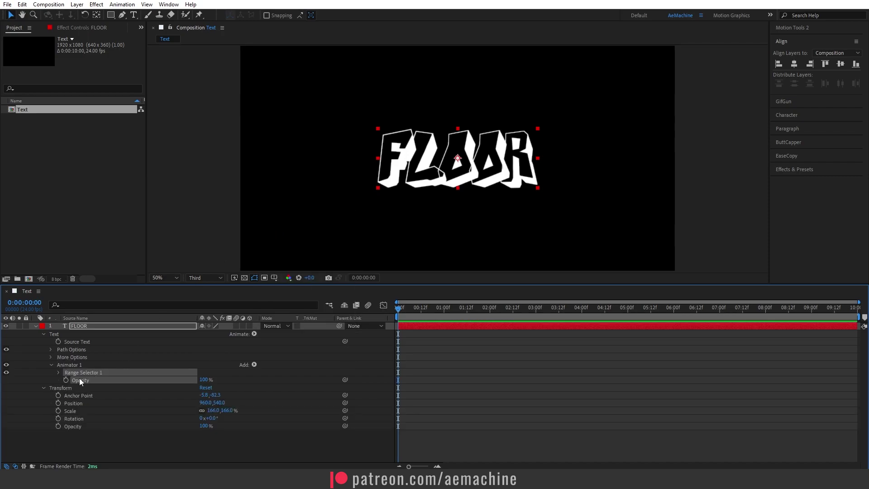
click(58, 377)
drag(201, 380, 56, 373)
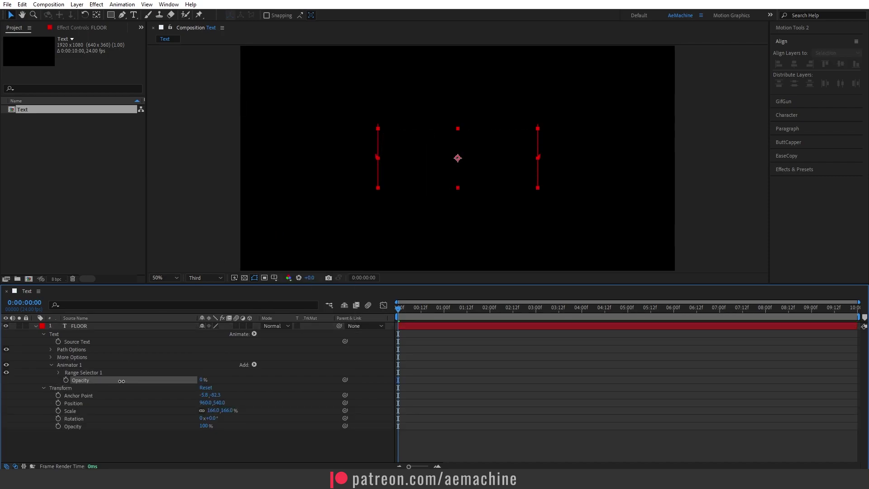
- Keyframe the Range Selector Start from 0% at 0 s to 100% at 2 s, then preview
click(58, 372)
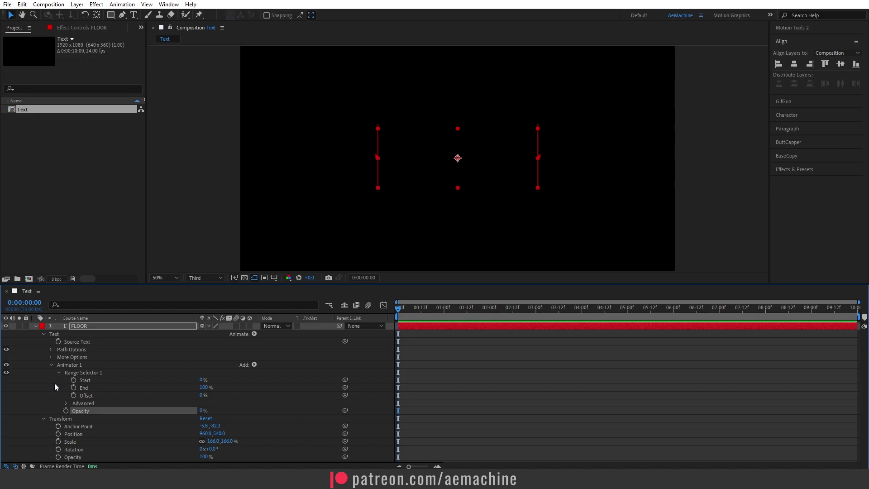
click(73, 380)
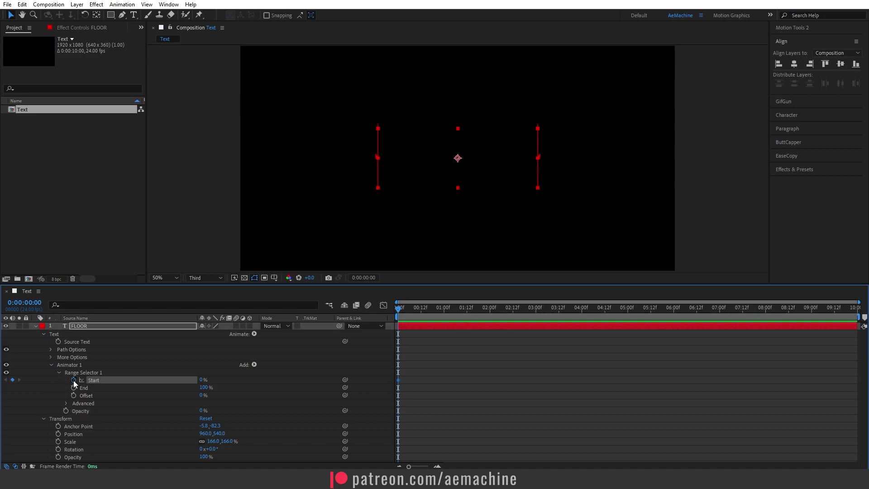
click(408, 308)
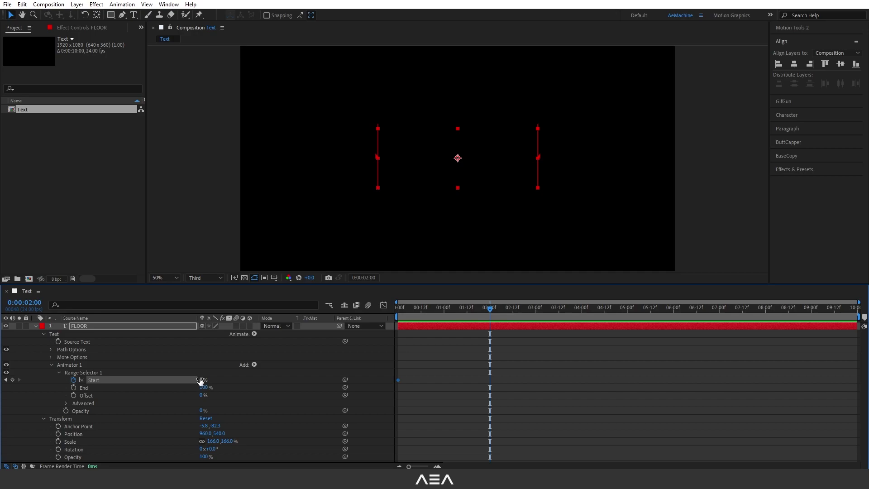
drag(200, 380, 258, 381)
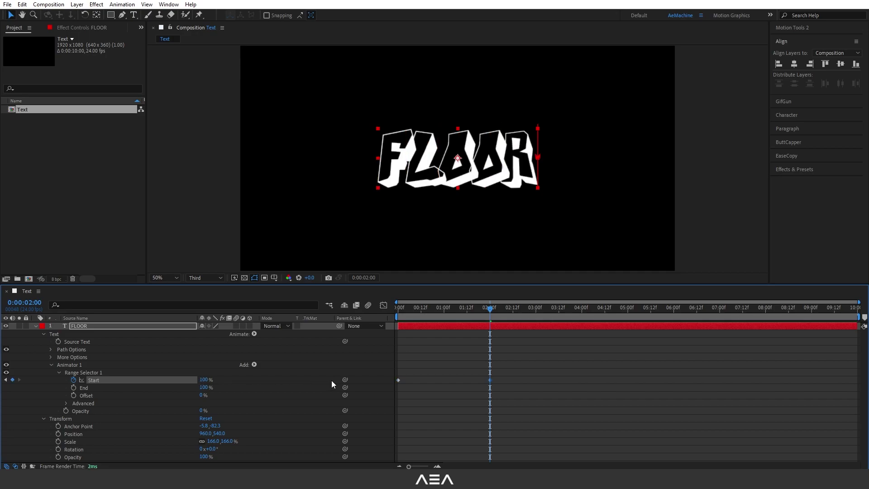
key(Home)
key(space)
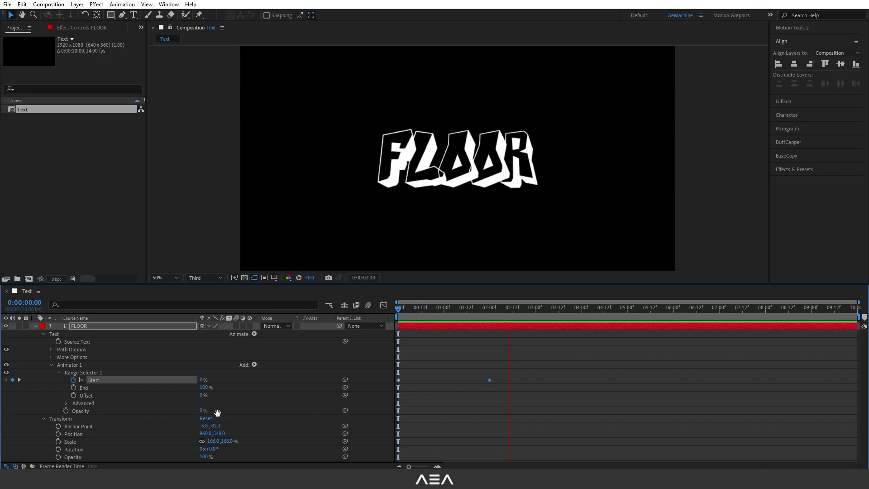
key(space)
- Turn on Randomize Order so letters reveal randomly, and preview it
click(66, 403)
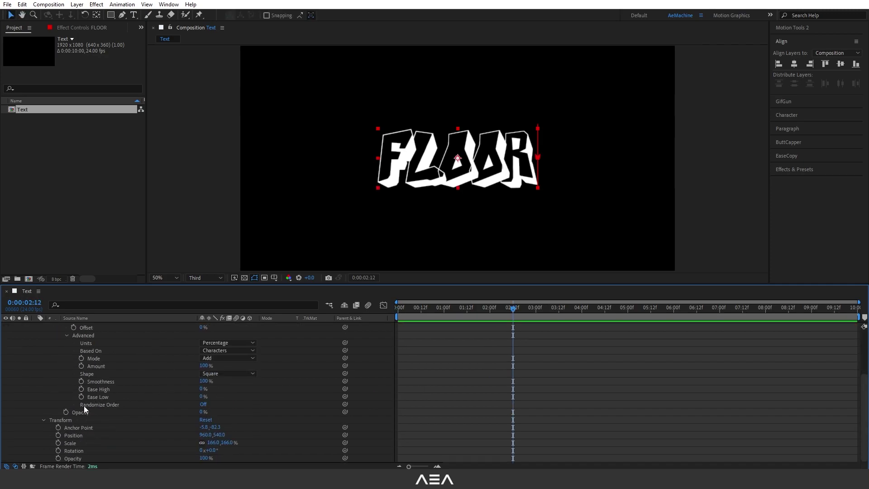
click(202, 404)
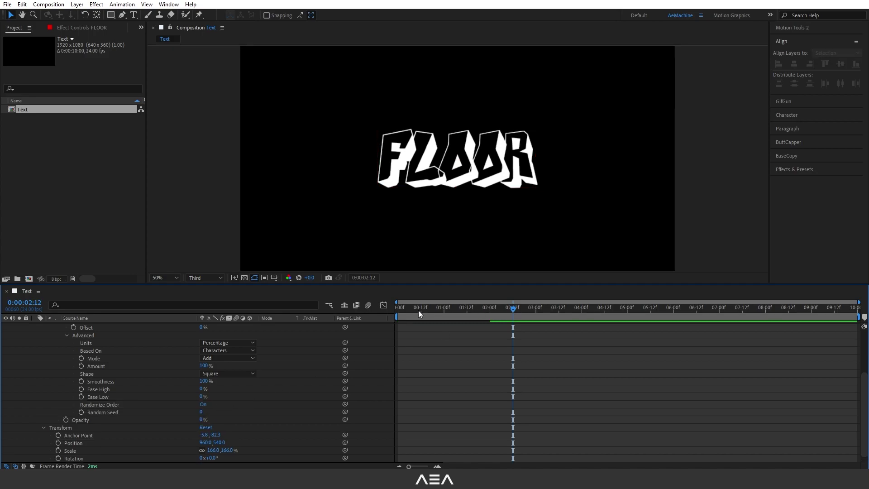
key(Home)
key(space)
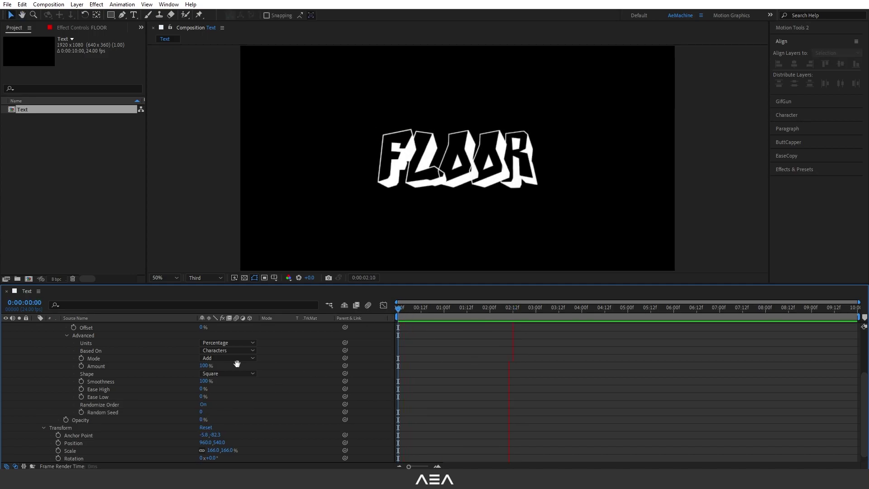
key(space)
- Apply Easy Ease (F9) to both Start keyframes and preview the reveal
scroll(498, 367, up, 3)
drag(509, 364, 365, 389)
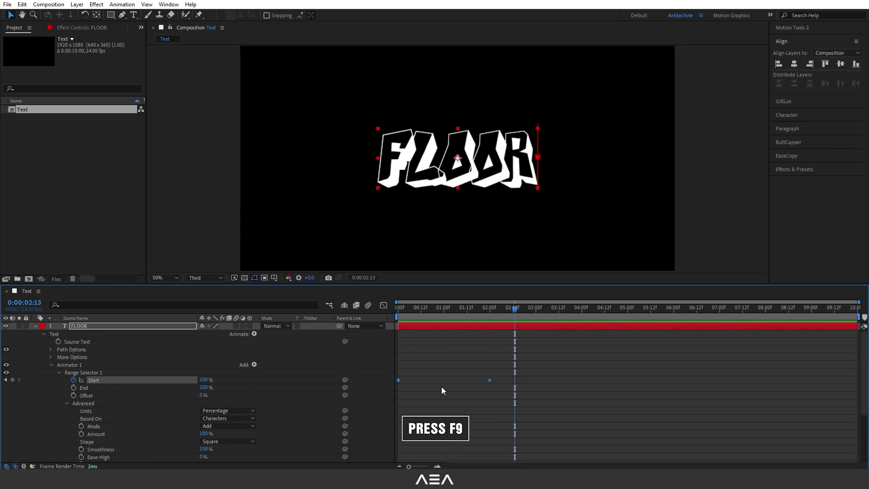
key(F9)
key(space)
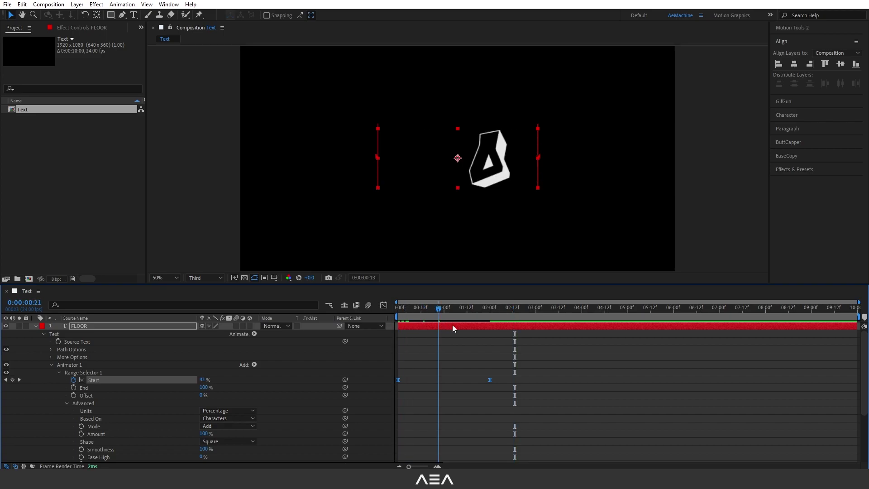
key(space)
- Add a new solid layer named Saber above the FLOOR layer
click(35, 326)
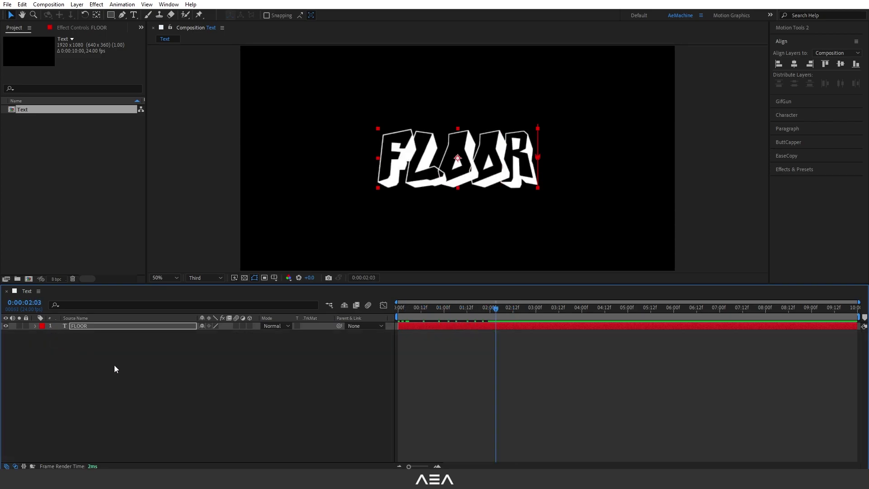
right_click(115, 366)
mouse_move(162, 257)
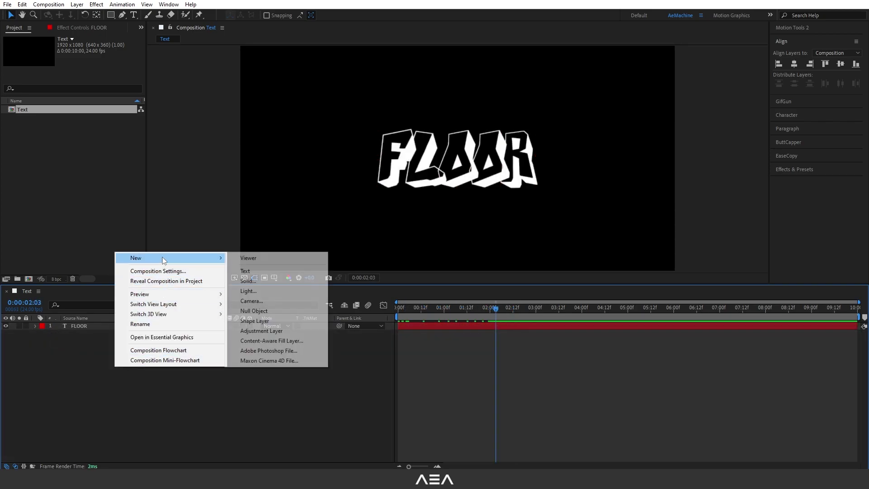
click(251, 277)
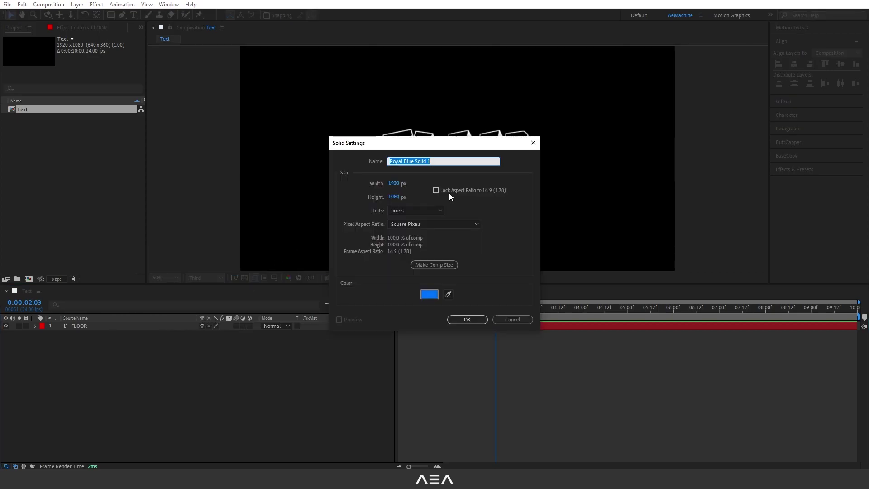
text(Saber)
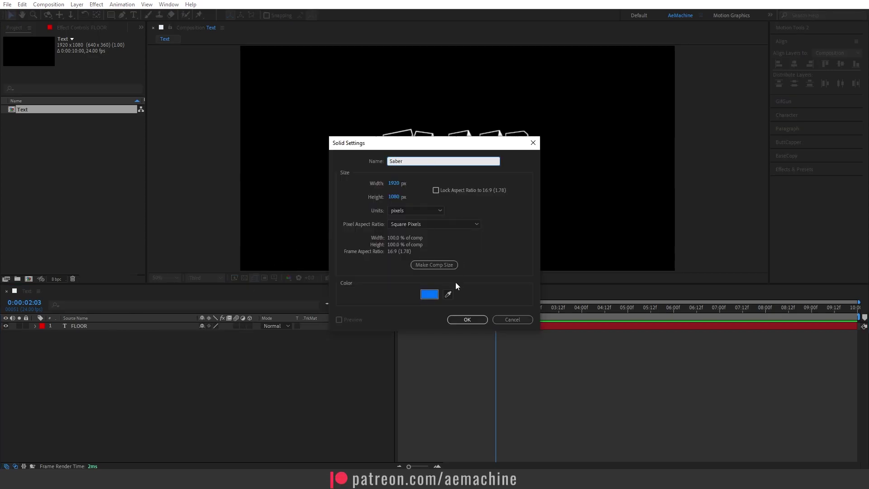
click(479, 320)
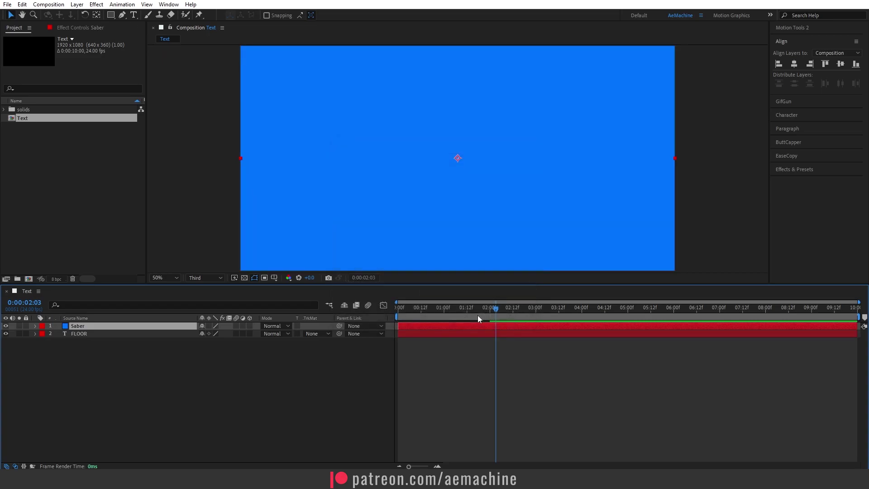
- Show the Effects & Presets panel and search it for 'sab'
click(169, 4)
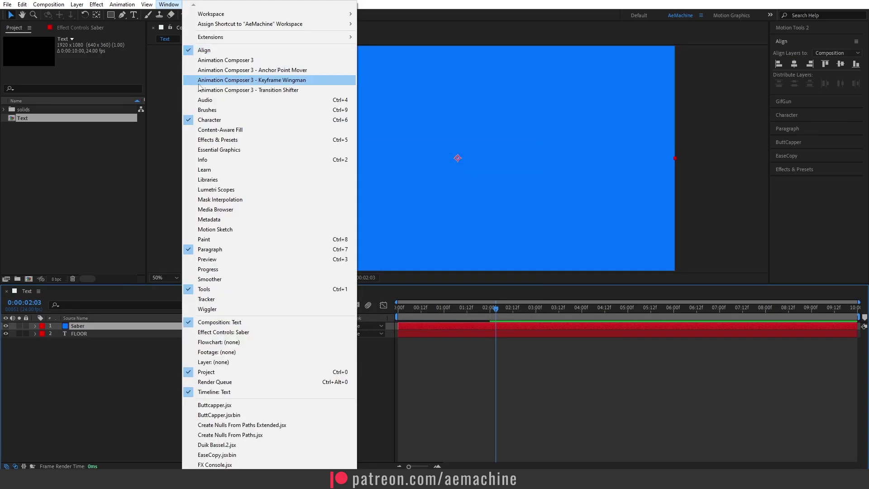
click(222, 144)
click(796, 135)
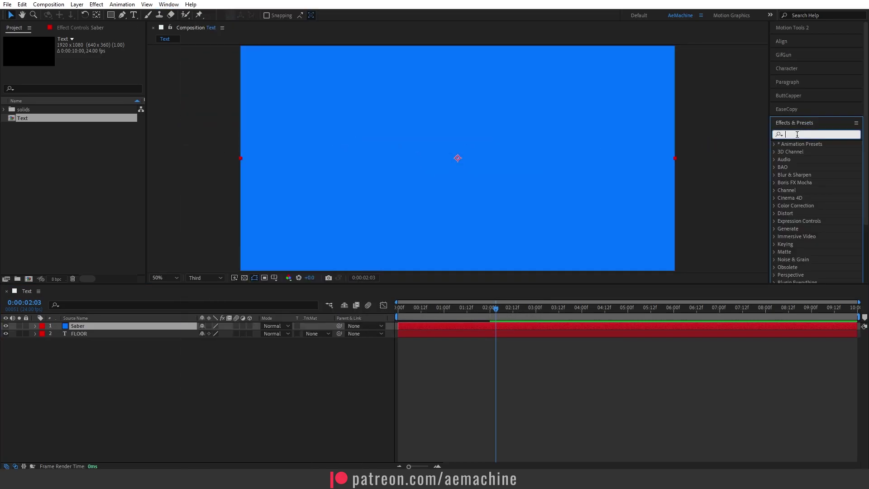
text(saber)
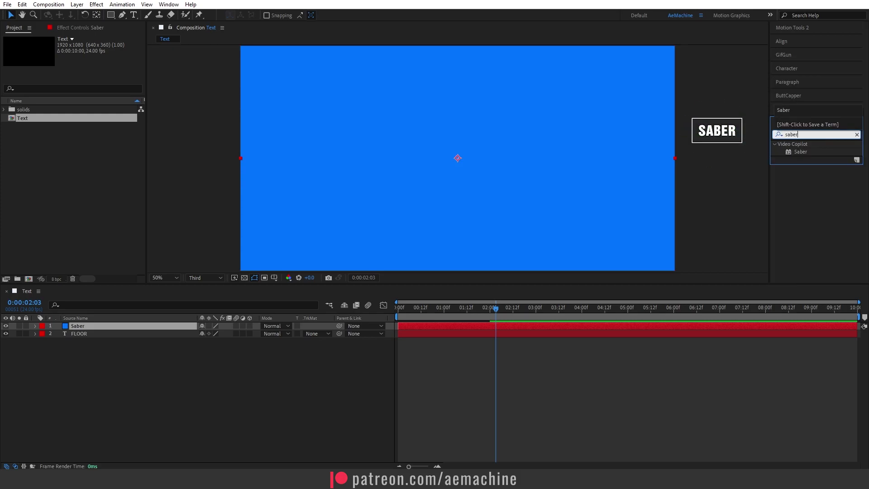
- Apply Saber with the Haze preset and set its core to the FLOOR text layer
double_click(798, 152)
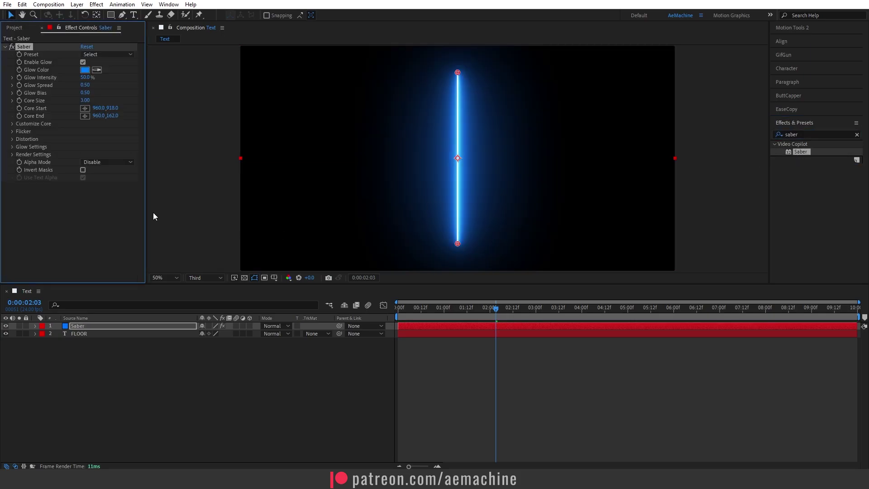
click(115, 55)
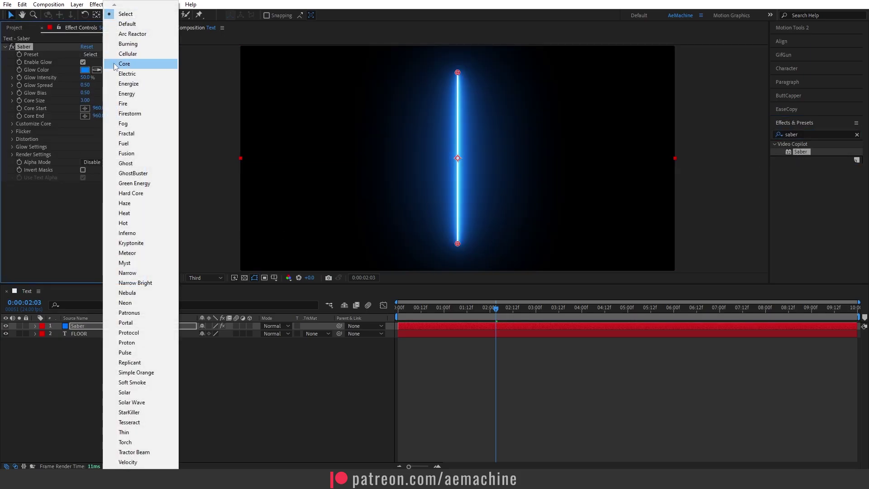
click(141, 205)
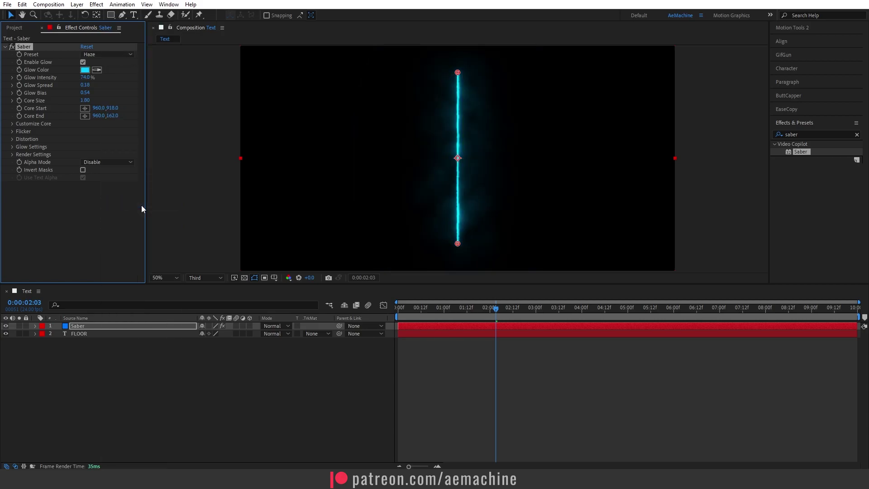
click(12, 124)
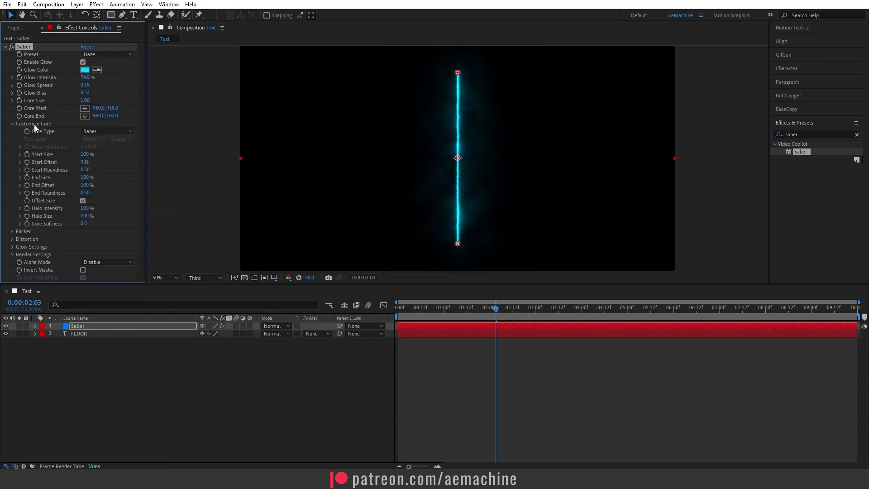
click(103, 131)
click(116, 162)
click(90, 141)
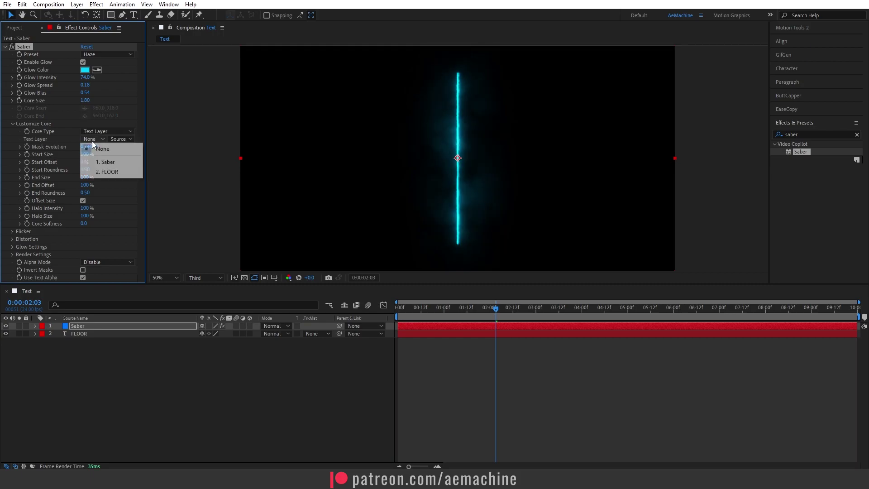
click(101, 172)
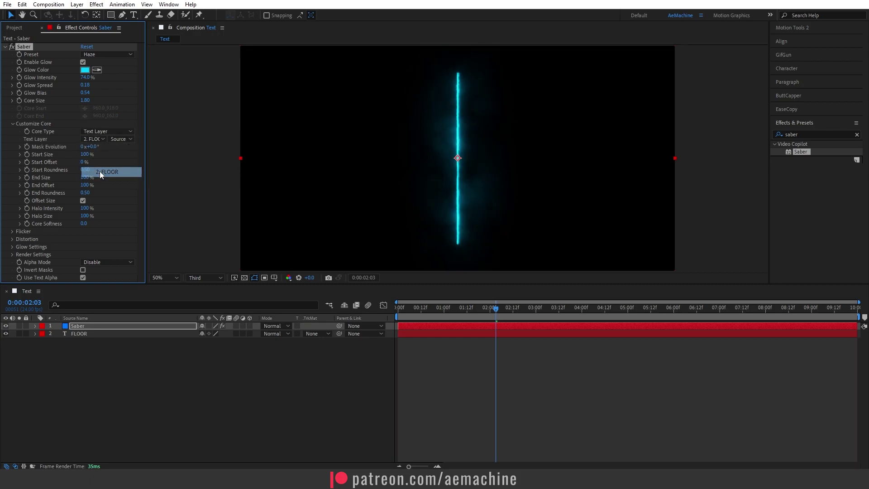
- Hide the FLOOR layer, source its Effects & Masks, and set Alpha Mode to Mask Core
click(6, 334)
click(120, 139)
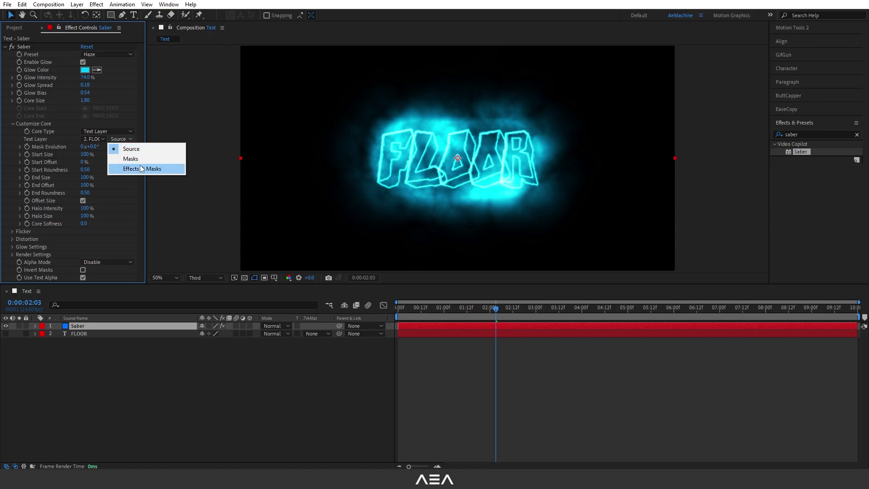
click(125, 169)
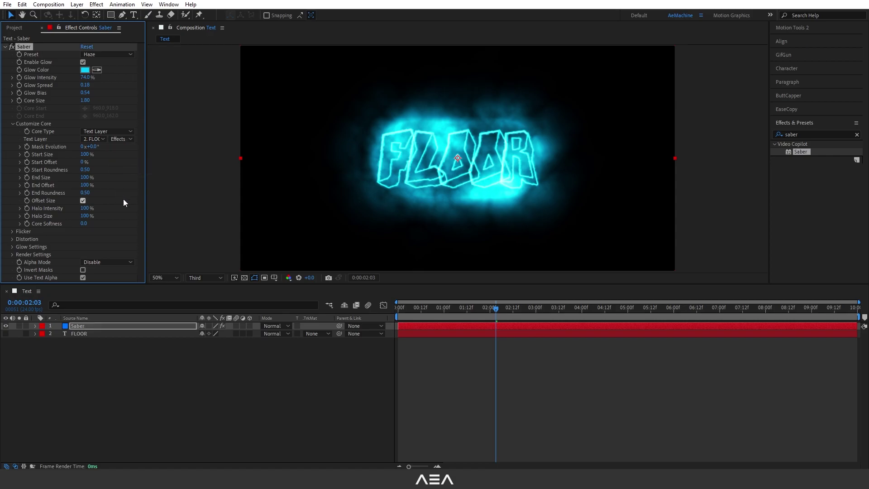
click(96, 265)
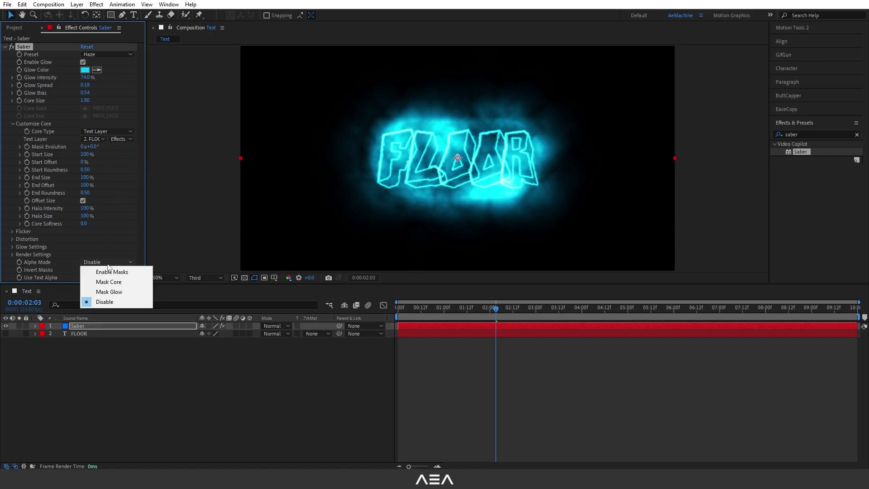
click(108, 282)
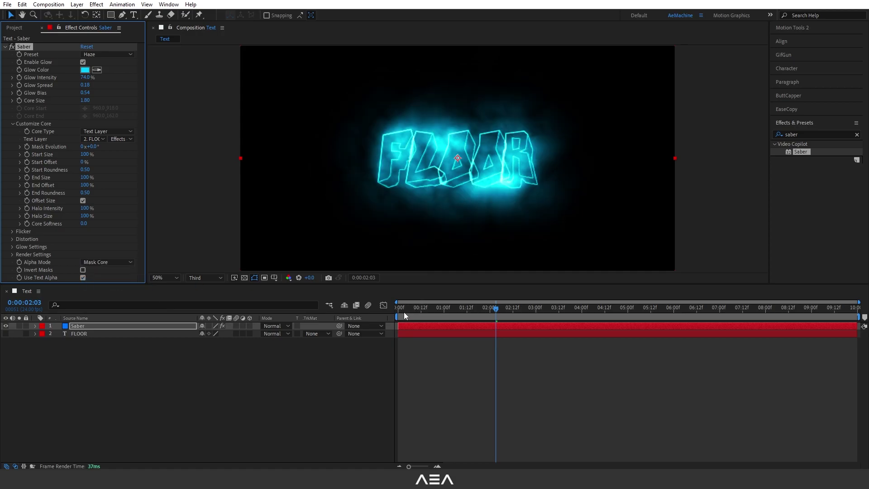
drag(405, 310, 483, 317)
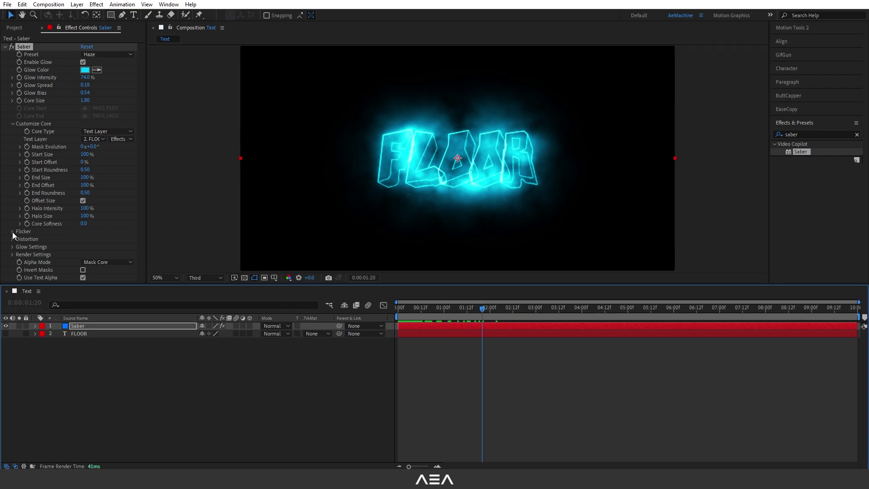
- Set Saber's Flicker Intensity to 200% and Flicker Speed to 30
click(12, 231)
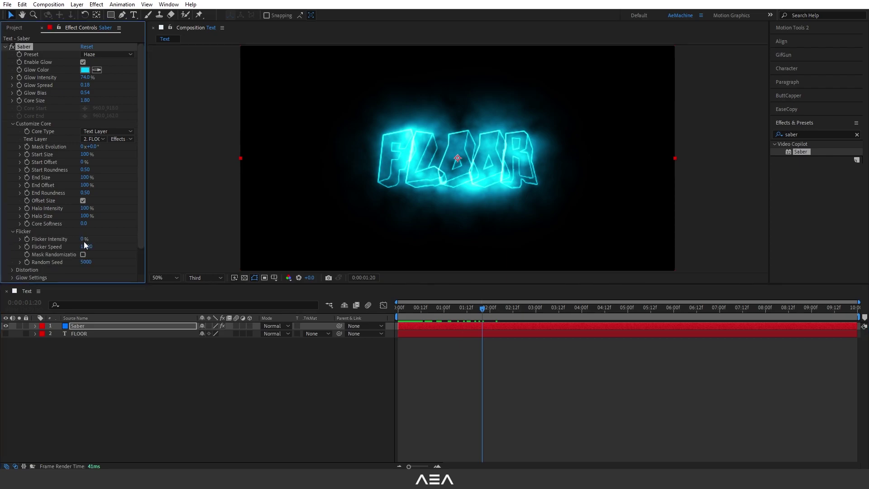
drag(84, 244, 86, 244)
text(200)
key(Return)
click(86, 247)
text(20.7)
key(Return)
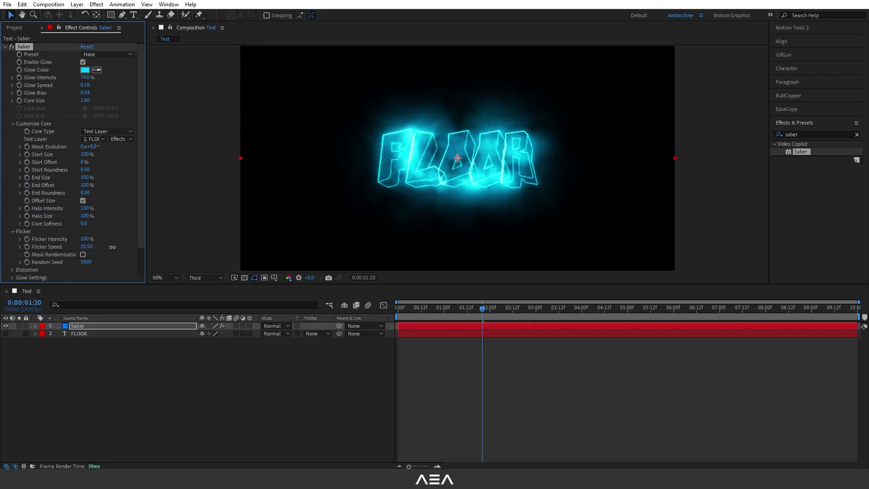
drag(87, 247, 91, 249)
click(90, 247)
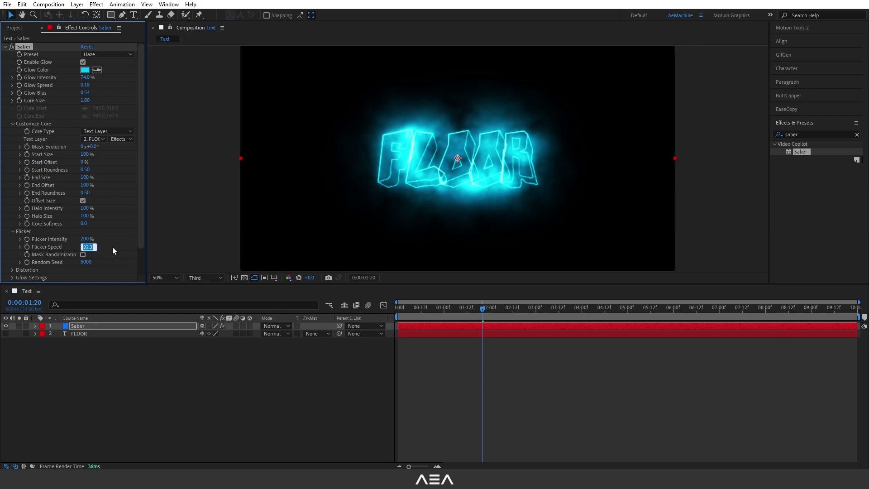
text(30)
key(Return)
- Preview the flicker and lower the Glow Intensity to 43%
drag(414, 316, 376, 320)
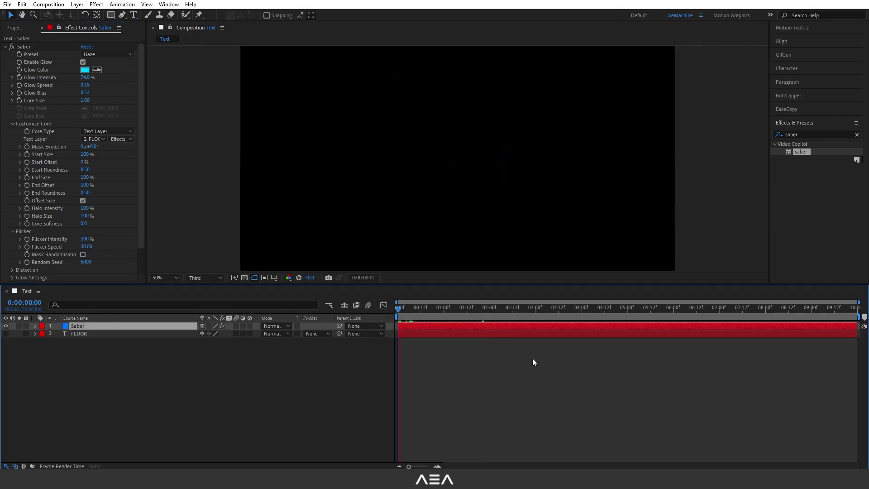
key(space)
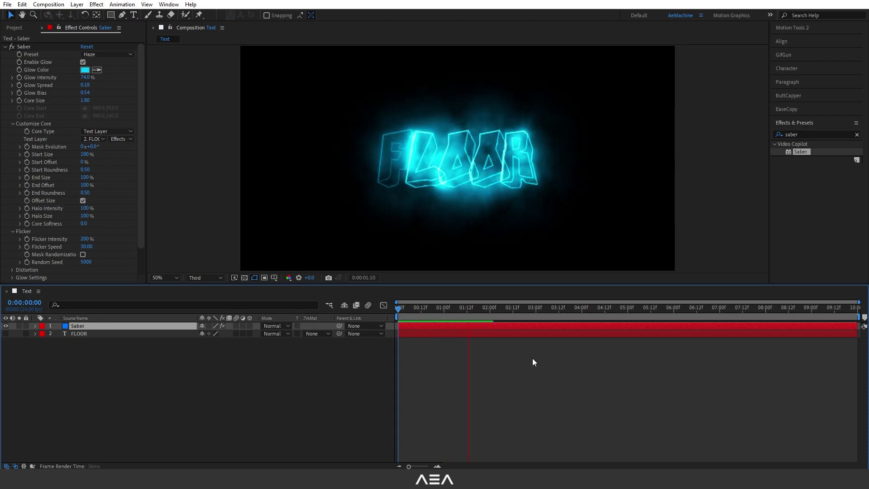
key(space)
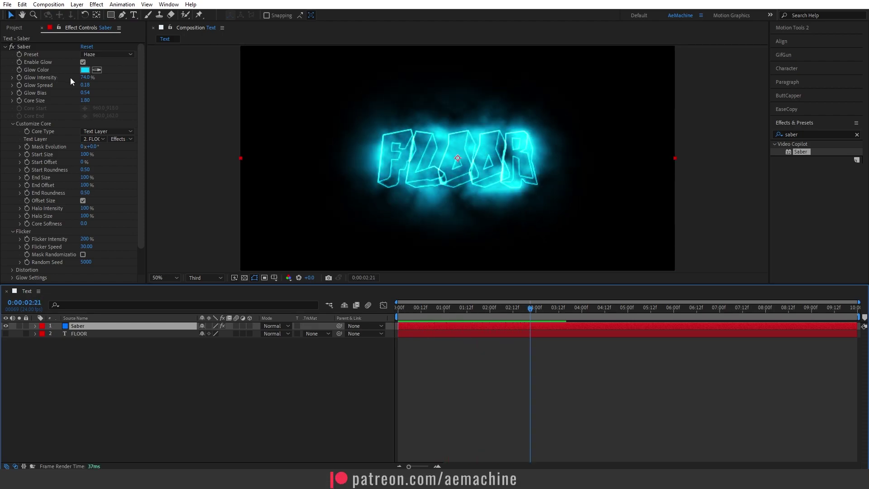
mouse_move(84, 80)
mouse_down()
mouse_move(61, 82)
mouse_move(76, 85)
mouse_up()
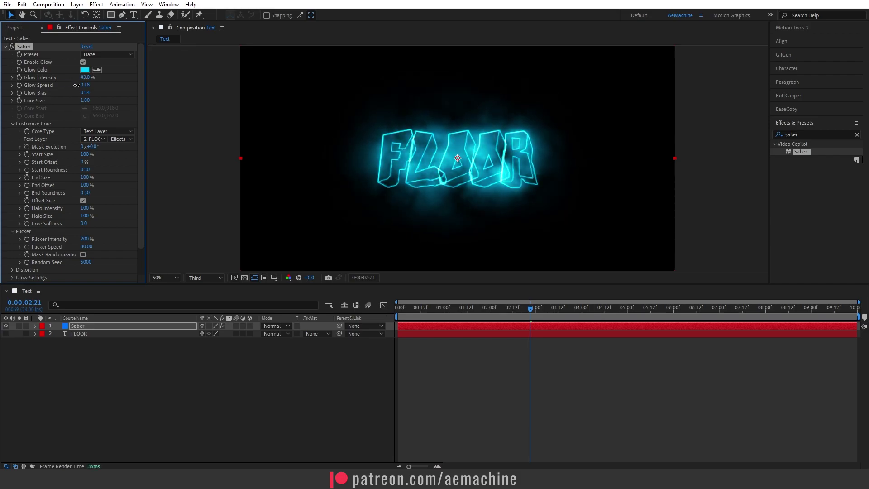
drag(410, 315, 551, 317)
click(245, 376)
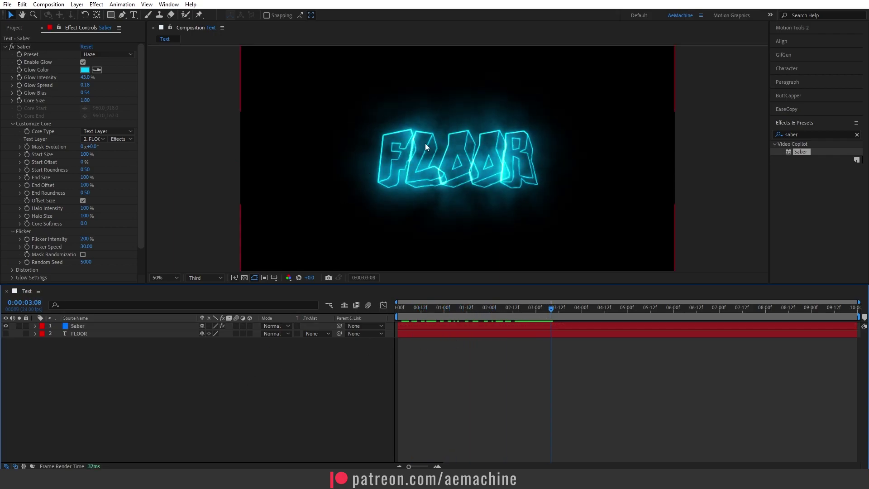
- Create a new composition named Floor
click(14, 28)
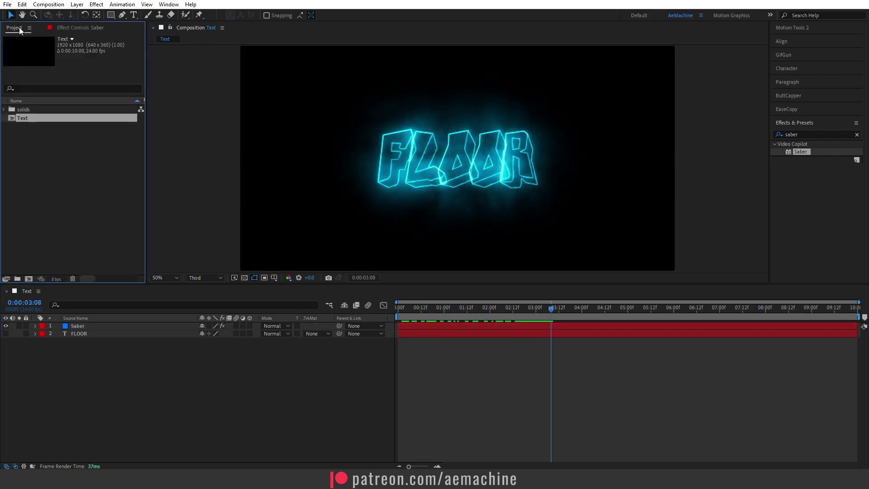
click(72, 164)
click(29, 279)
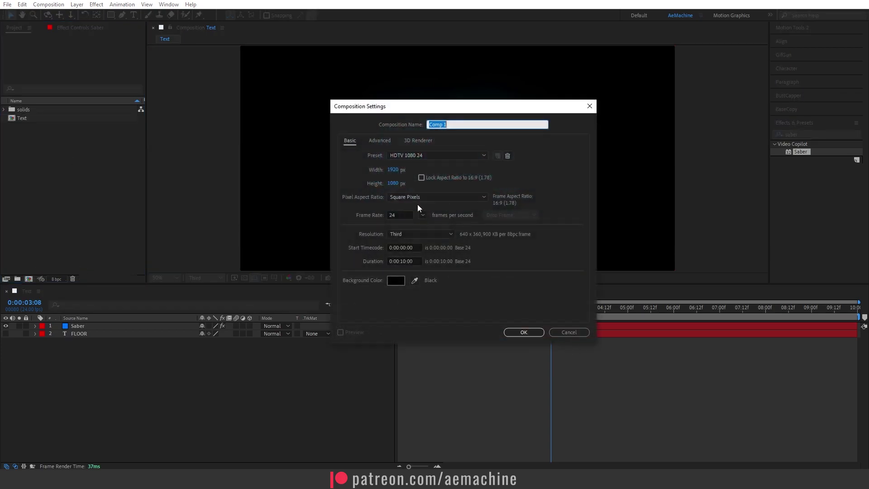
text(Floor)
click(514, 335)
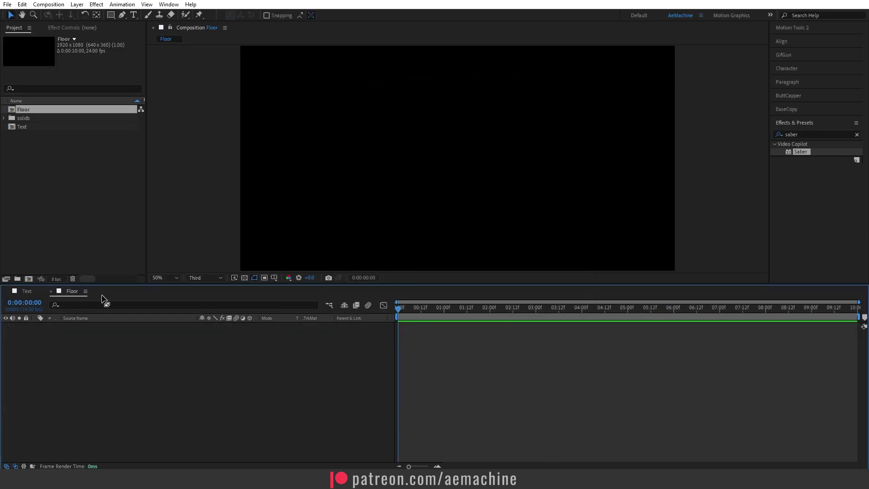
- Nest the Text comp in Floor, set it to Screen blending, and duplicate the layer
click(34, 126)
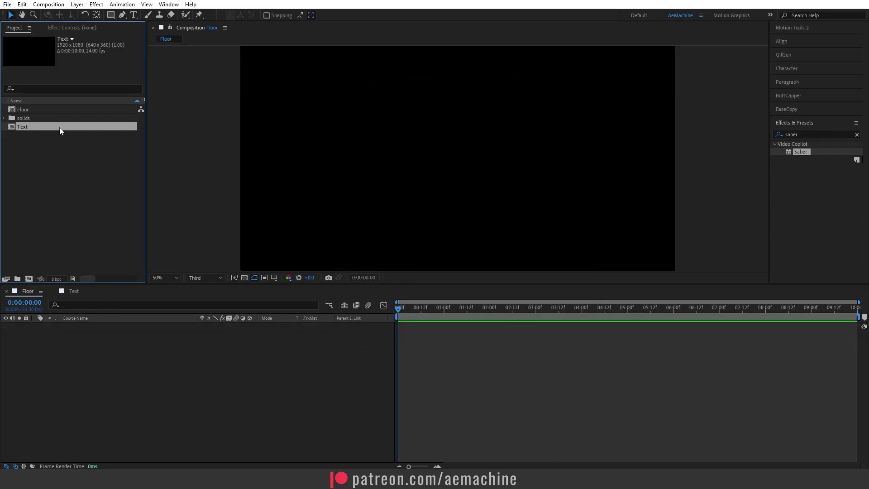
drag(60, 129, 97, 427)
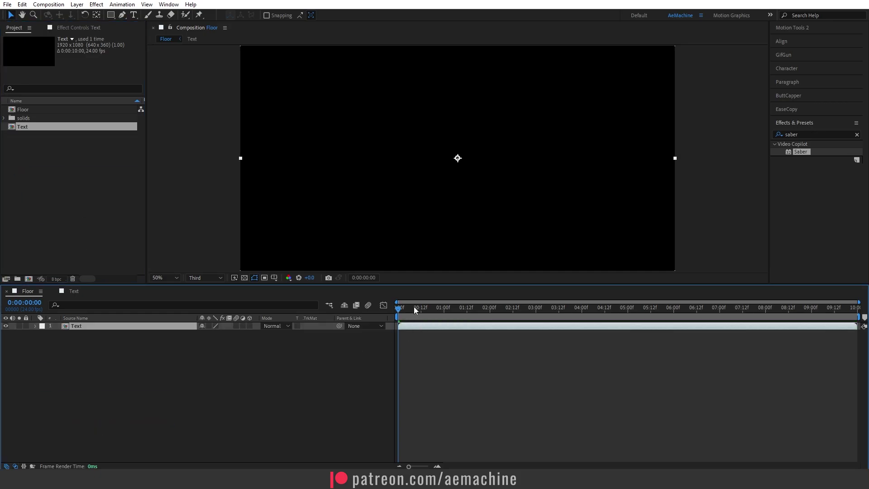
drag(414, 306, 534, 309)
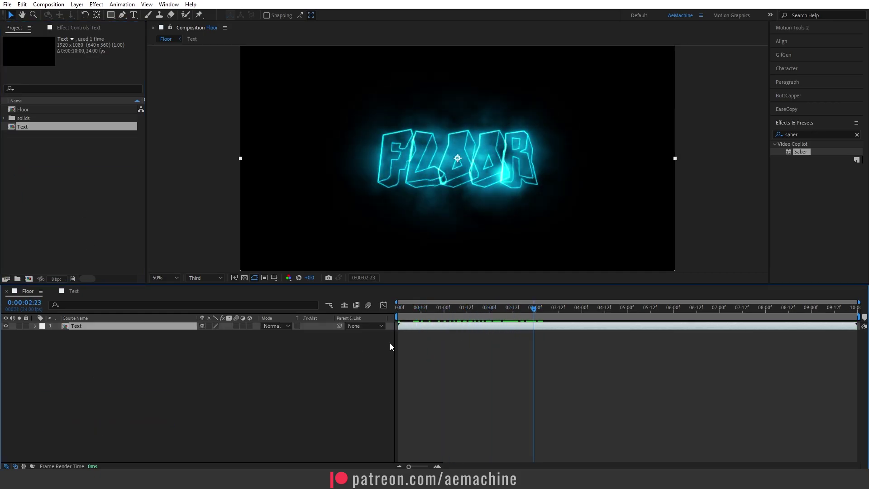
click(275, 326)
click(321, 189)
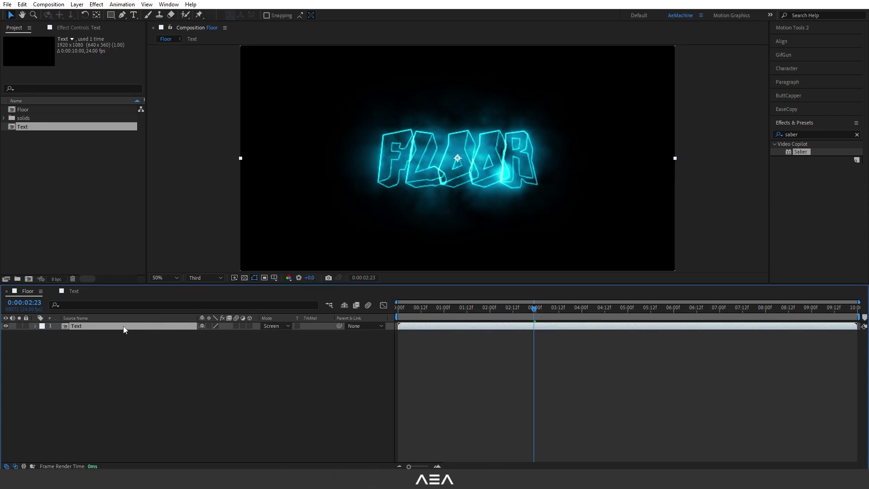
key(ctrl+d)
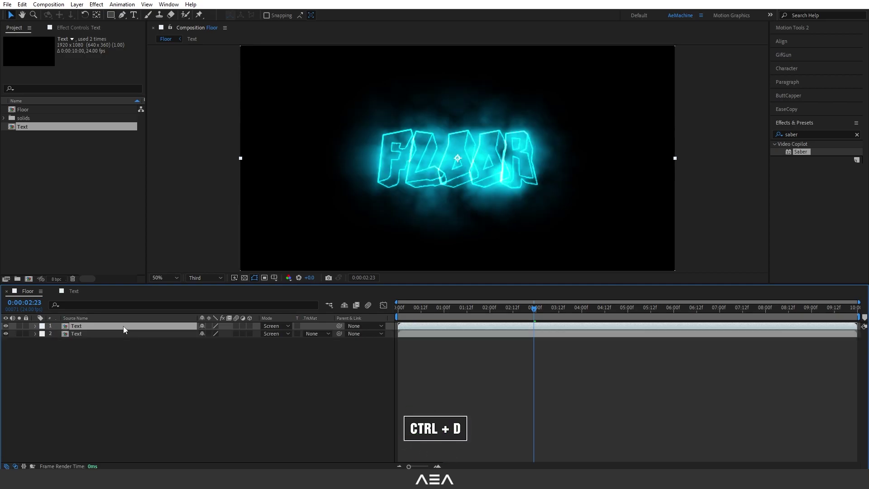
drag(123, 326, 120, 378)
- Make the copy 3D, flip it to about −200° X Rotation, and move it down
click(250, 334)
key(r)
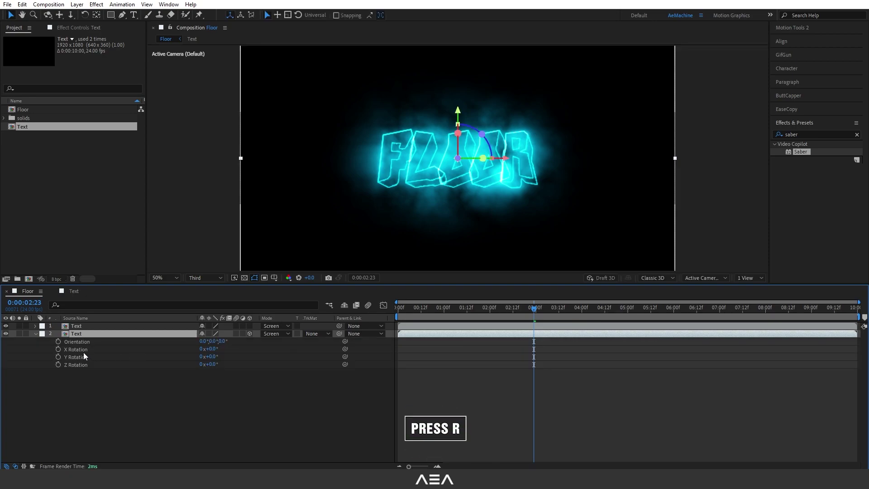
drag(209, 349, 111, 337)
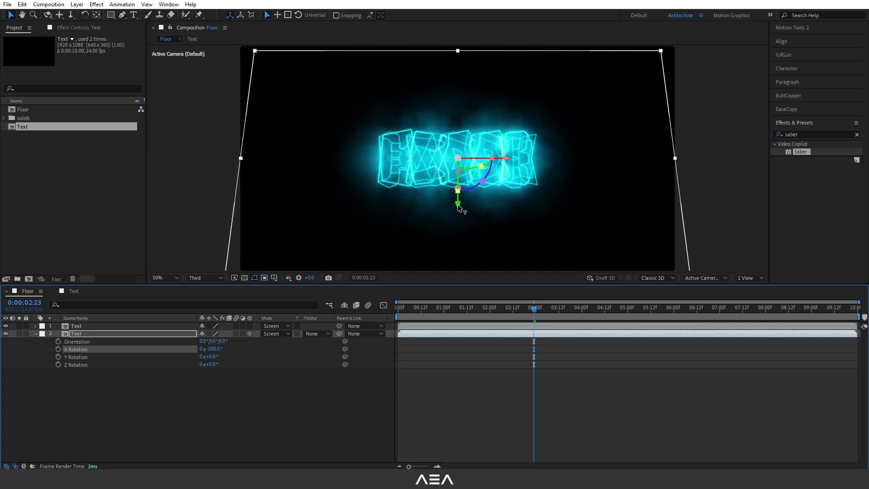
drag(458, 206, 458, 274)
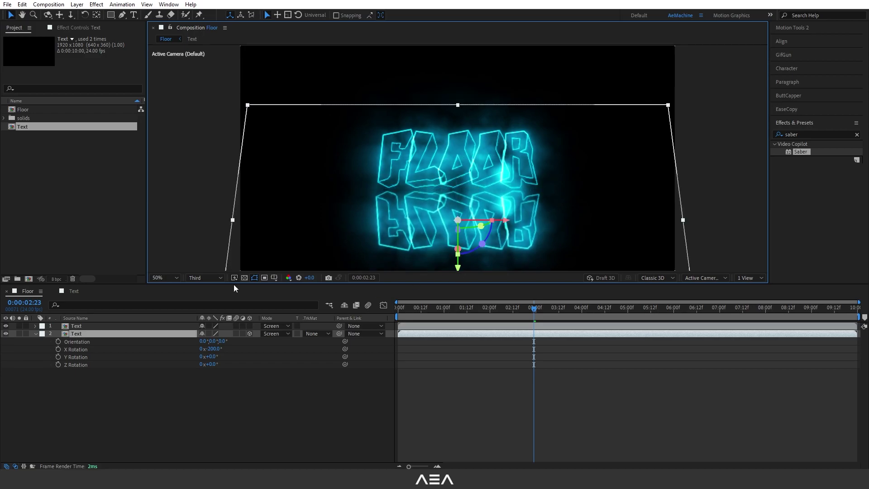
- Nudge both the upright FLOOR text and its reflection slightly upward
click(94, 352)
click(94, 326)
drag(457, 160, 458, 143)
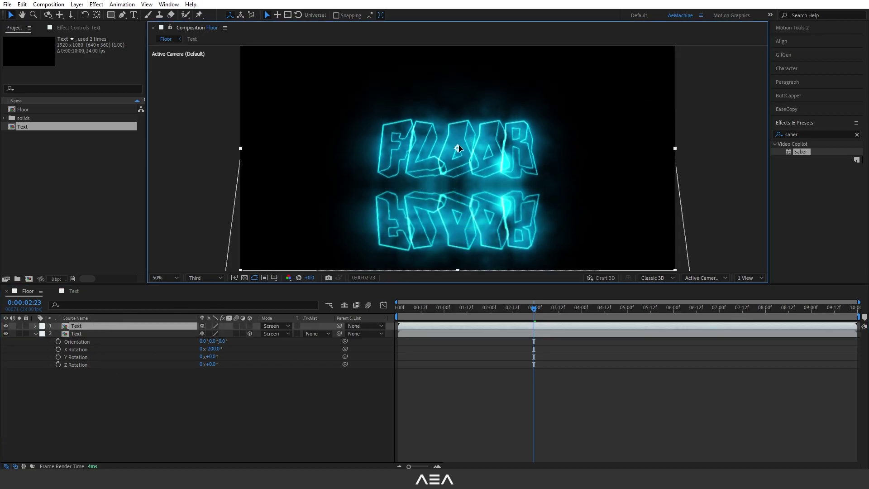
click(87, 333)
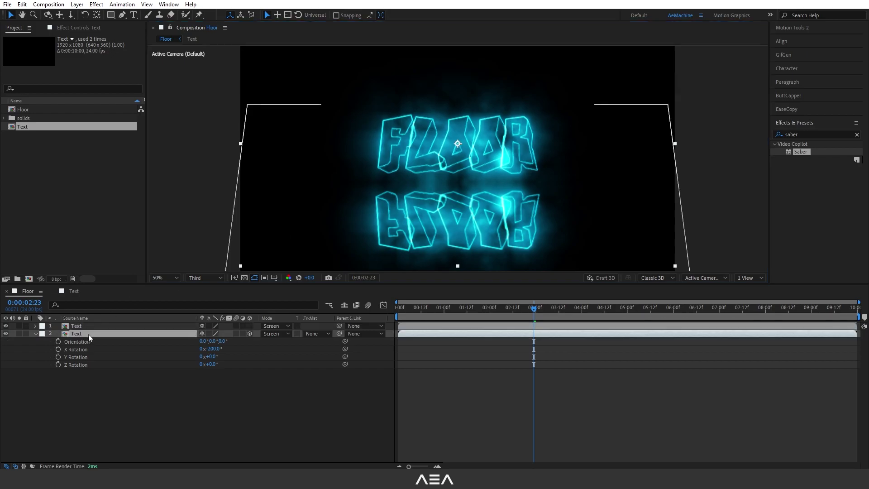
drag(458, 269, 458, 260)
click(248, 434)
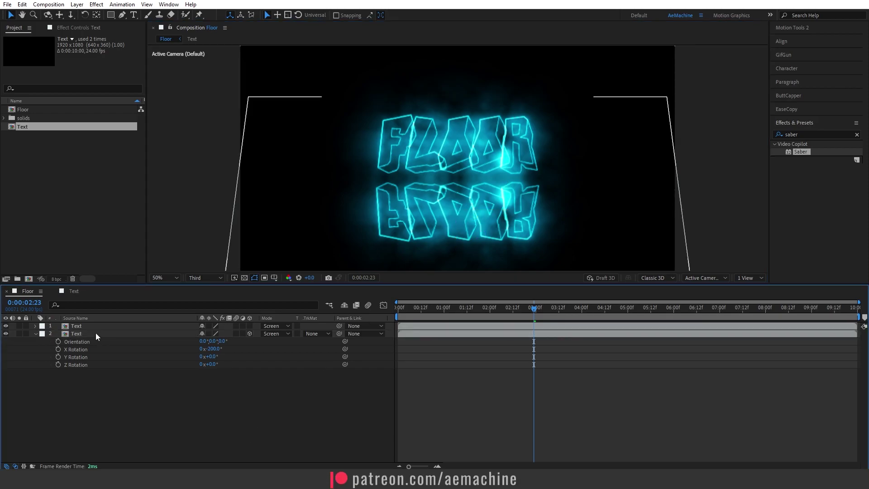
click(81, 334)
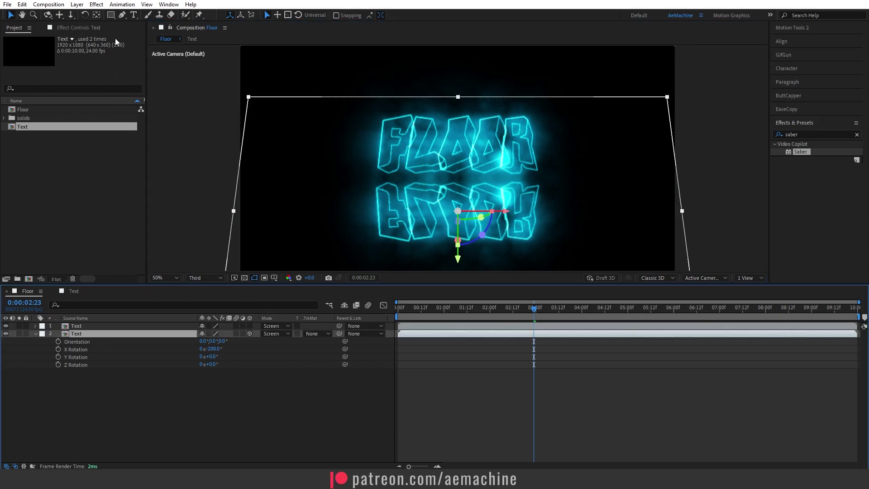
- Draw a rectangle Mask 1 on the reflection copy, invert it, and feather it 243 px
drag(112, 19, 136, 15)
key(comma)
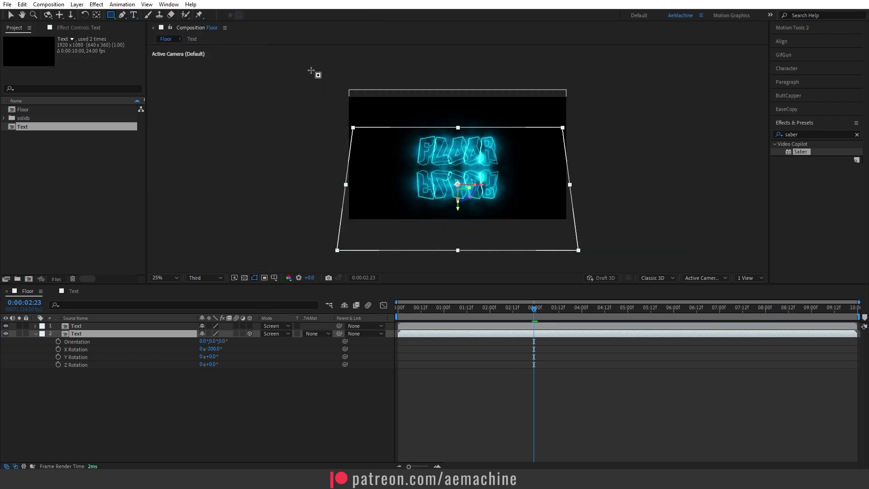
click(301, 68)
drag(302, 68, 635, 167)
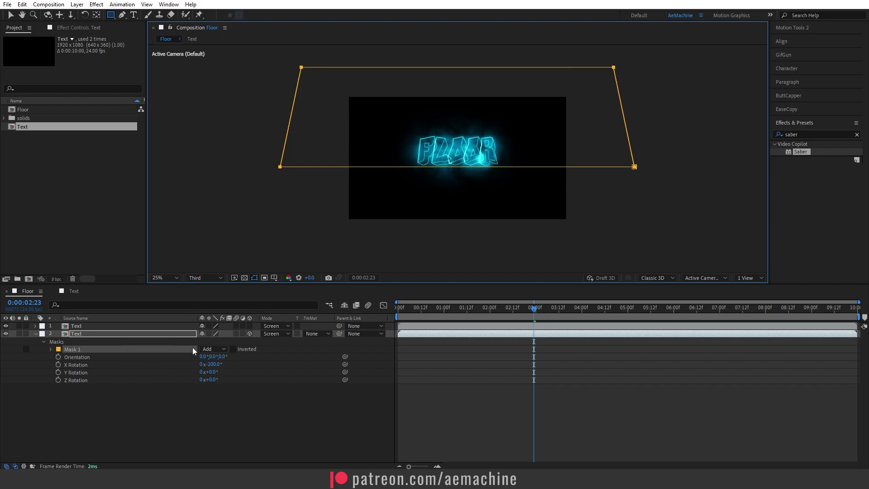
click(233, 350)
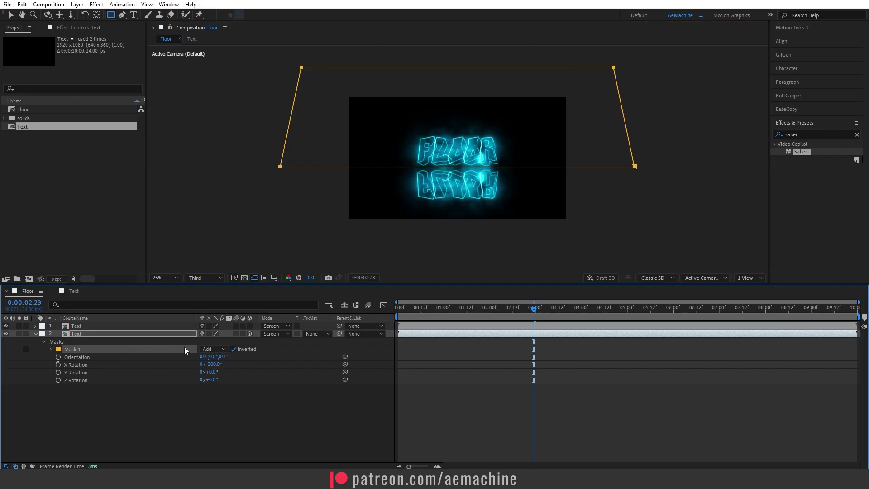
click(131, 335)
key(f)
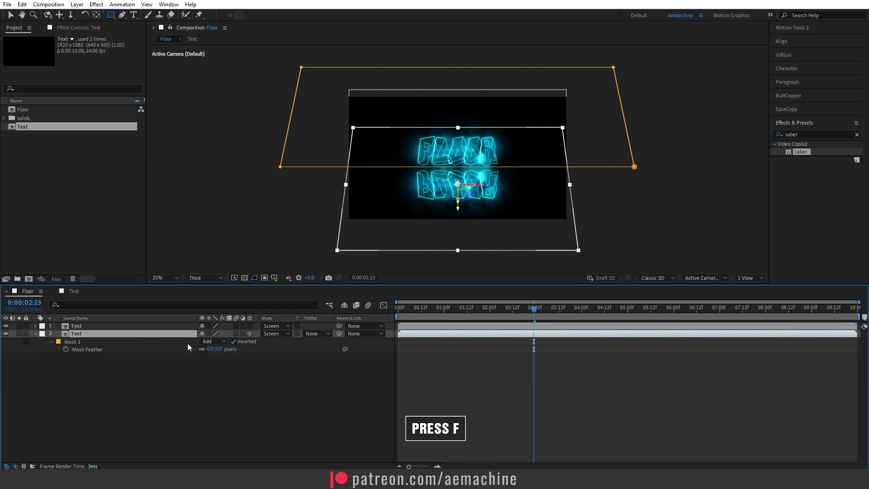
drag(218, 349, 313, 357)
click(337, 359)
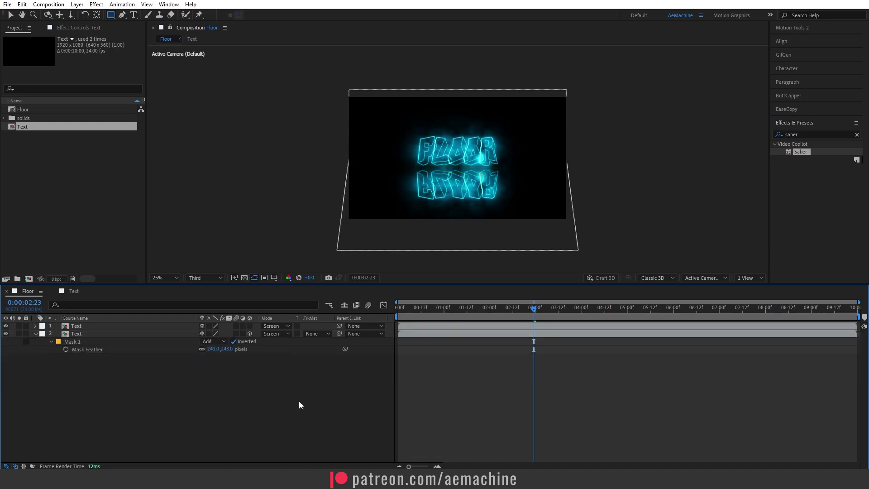
key(period)
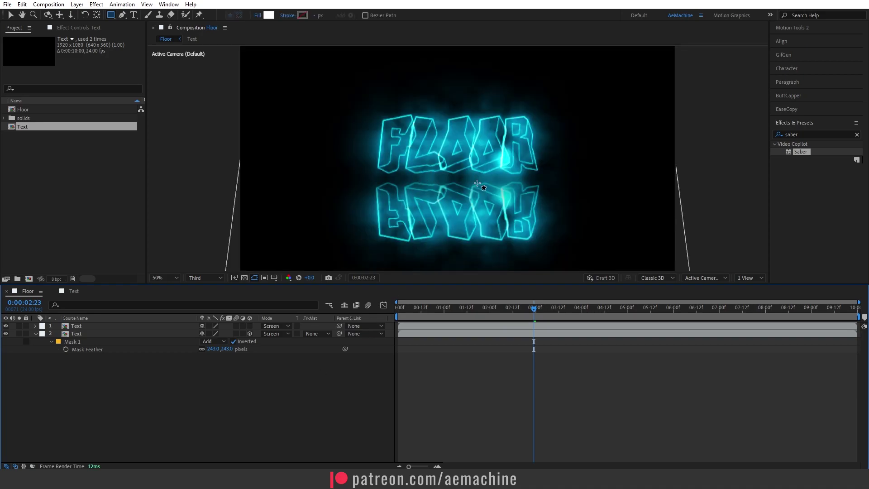
- Set the viewer preview resolution to Full
click(36, 334)
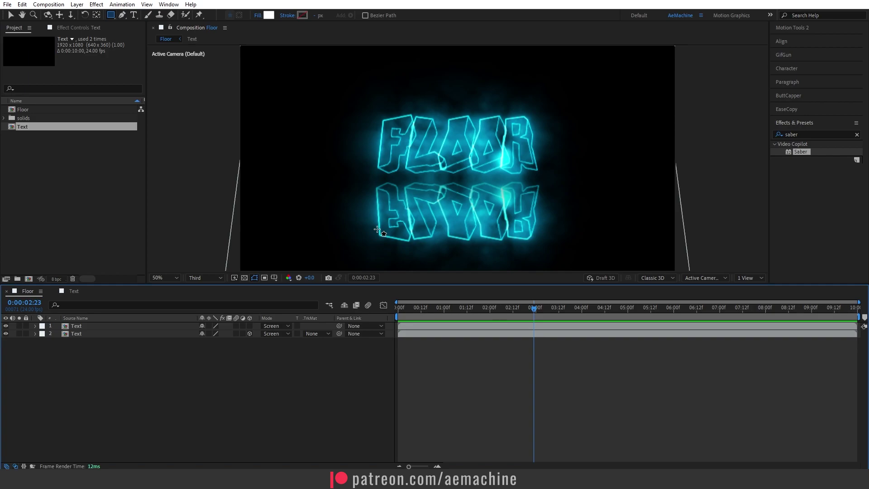
click(215, 278)
click(206, 300)
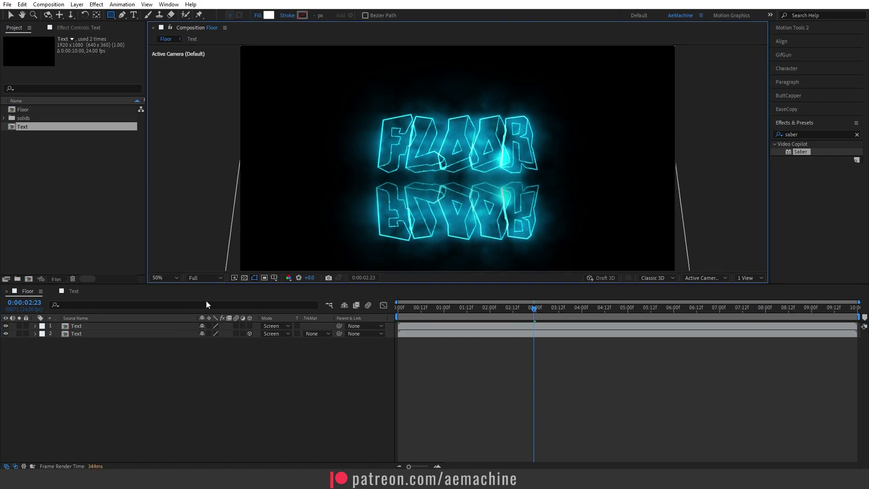
- Begin adding a new 1920×1080 solid layer to the Floor comp
right_click(79, 384)
mouse_move(136, 275)
click(217, 297)
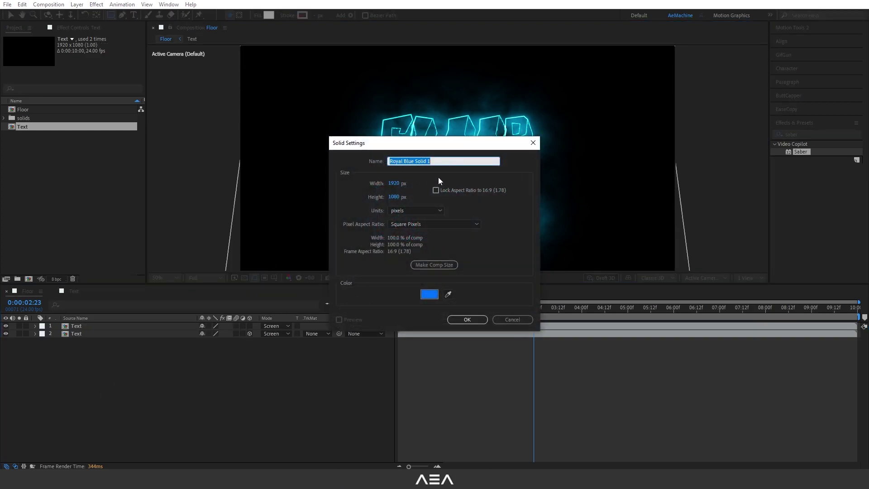
- Create the Texture solid and apply Fractal Noise with Contrast 415 and Brightness 26
text(Texture)
click(481, 319)
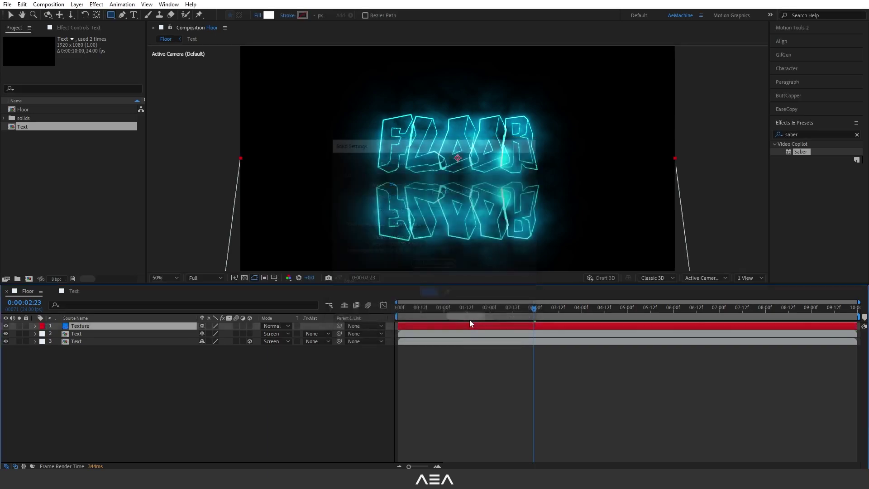
click(777, 136)
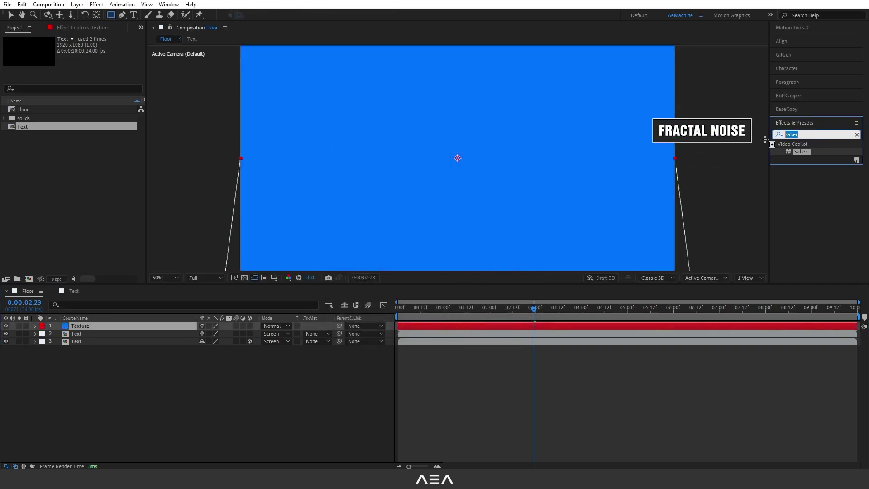
text(fract)
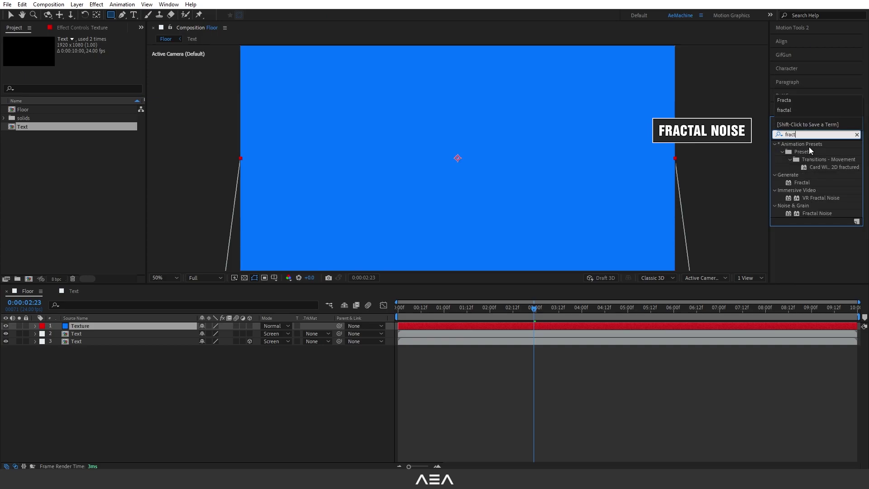
double_click(817, 213)
drag(86, 77, 232, 76)
mouse_move(84, 85)
mouse_down()
mouse_move(106, 85)
mouse_move(68, 86)
mouse_move(99, 87)
mouse_up()
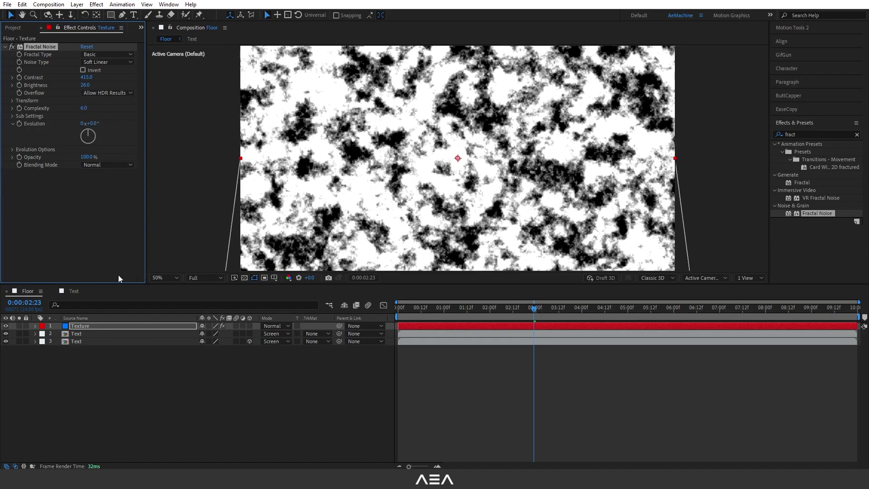
- Move the Texture layer beneath both Text layers and hide it
drag(79, 326, 25, 365)
click(6, 342)
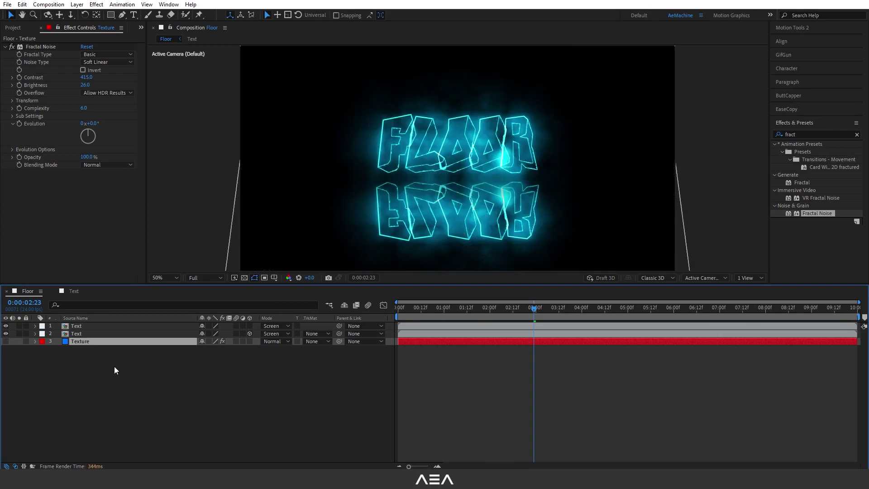
click(114, 366)
- Apply Compound Blur to the reflection text layer
click(77, 334)
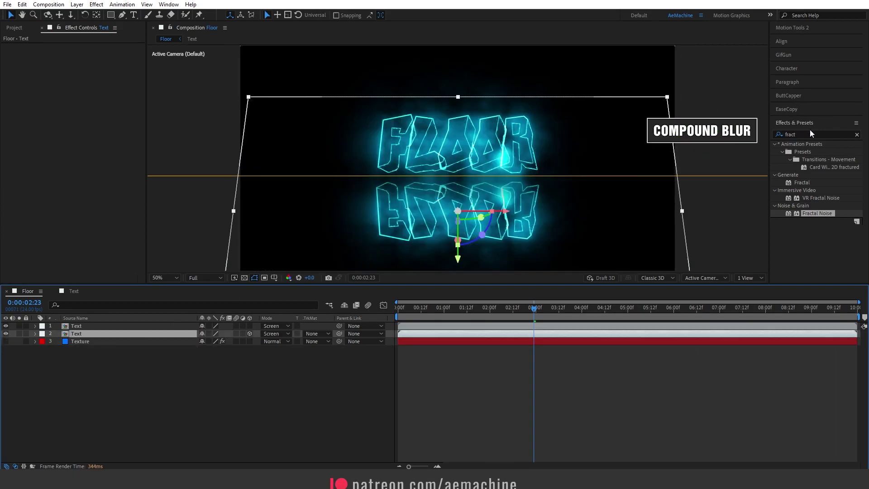
double_click(782, 133)
text(compou)
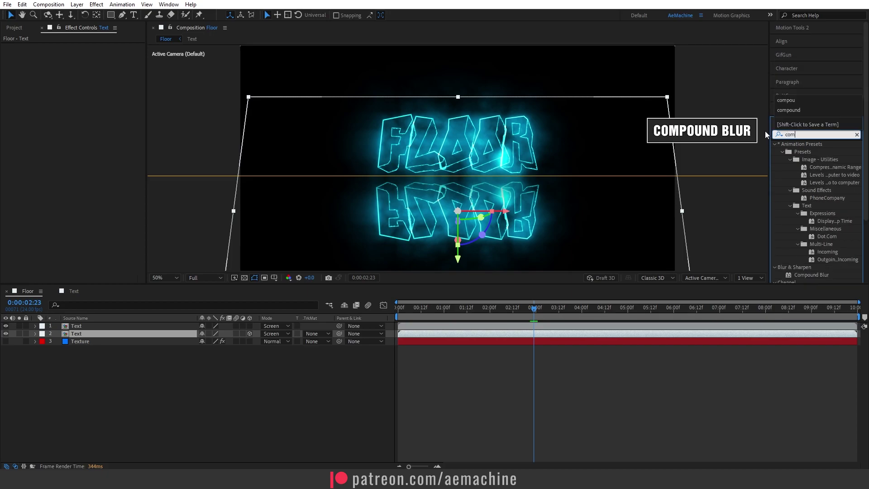
click(816, 151)
drag(818, 153, 623, 176)
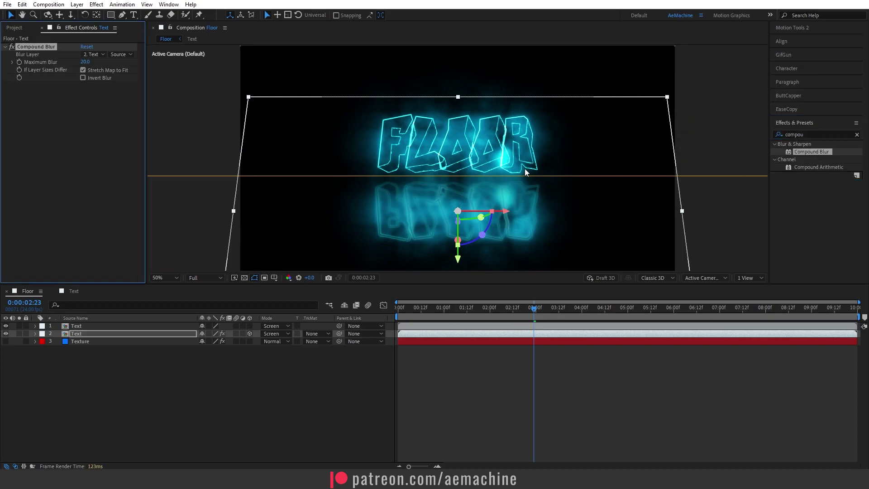
- Set Compound Blur's map to 3. Texture's Effects & Masks, Maximum Blur 32, Invert Blur on
click(93, 54)
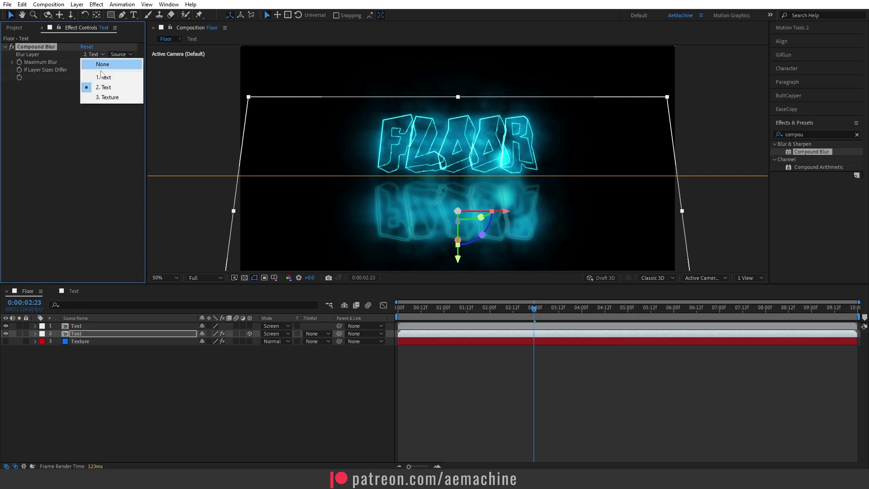
click(113, 97)
click(124, 53)
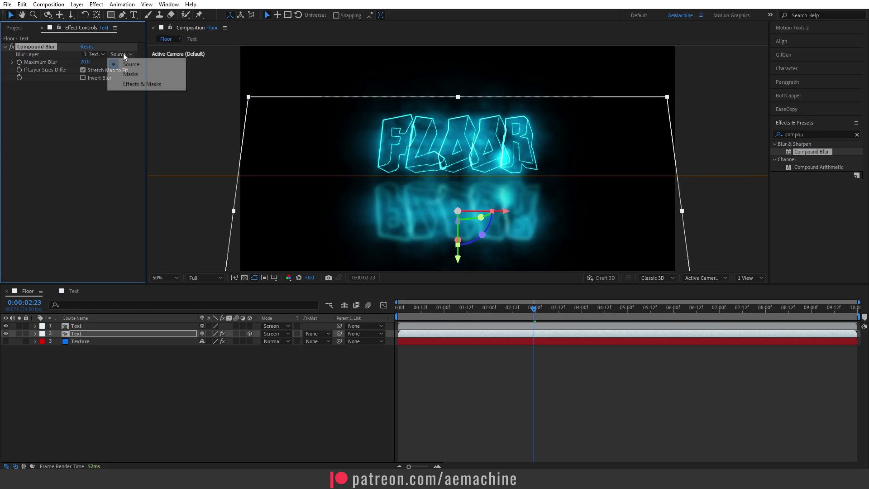
click(137, 85)
mouse_move(85, 62)
mouse_down()
mouse_move(110, 64)
mouse_move(95, 66)
mouse_up()
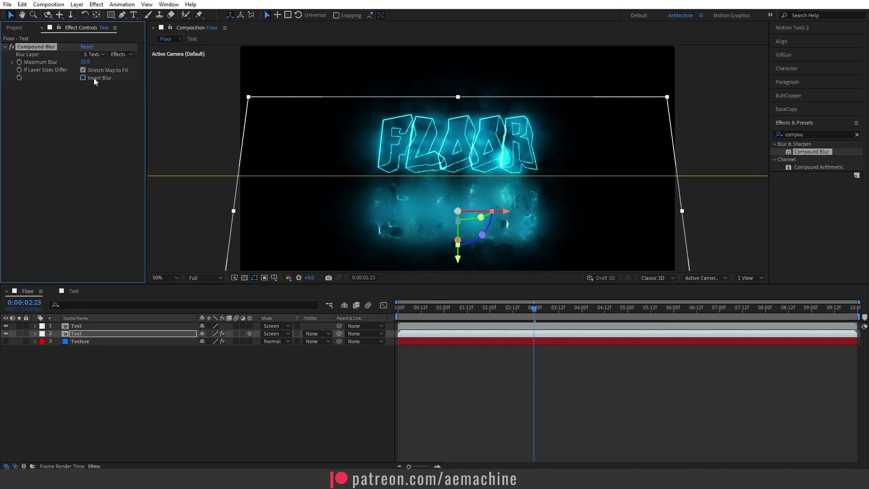
click(83, 78)
click(80, 341)
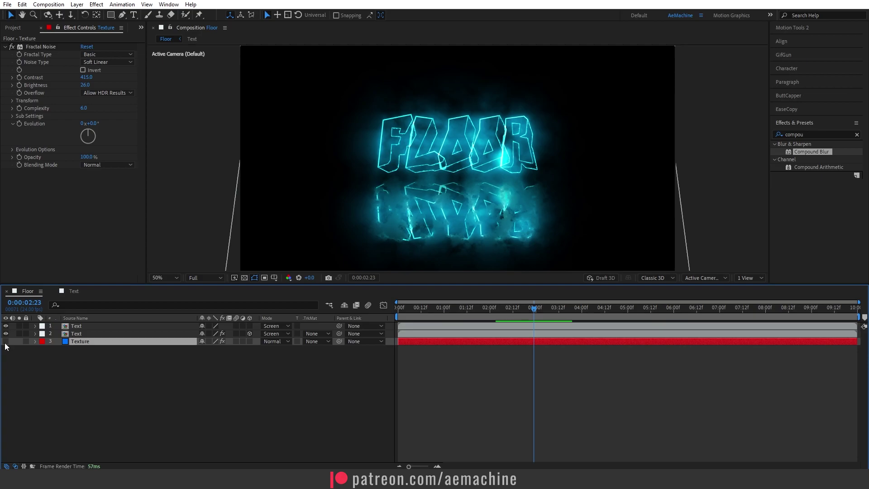
click(76, 333)
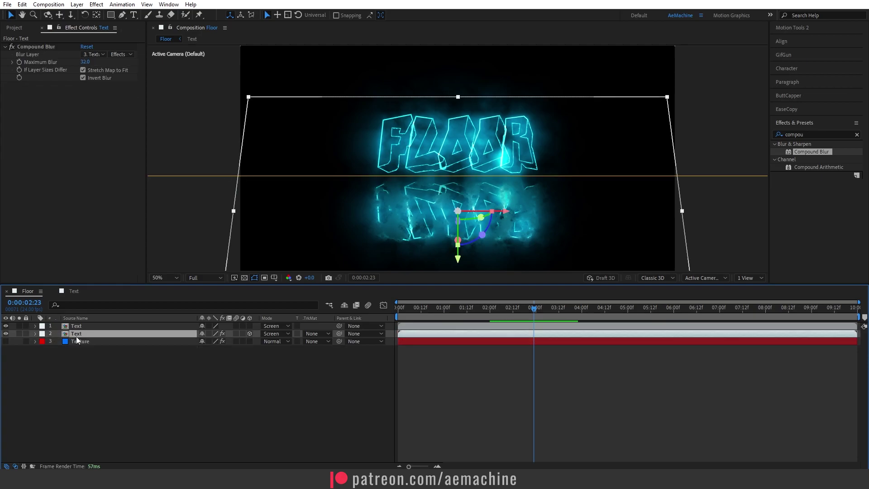
- Copy the reflection layer's Position and X Rotation values
key(u)
key(u)
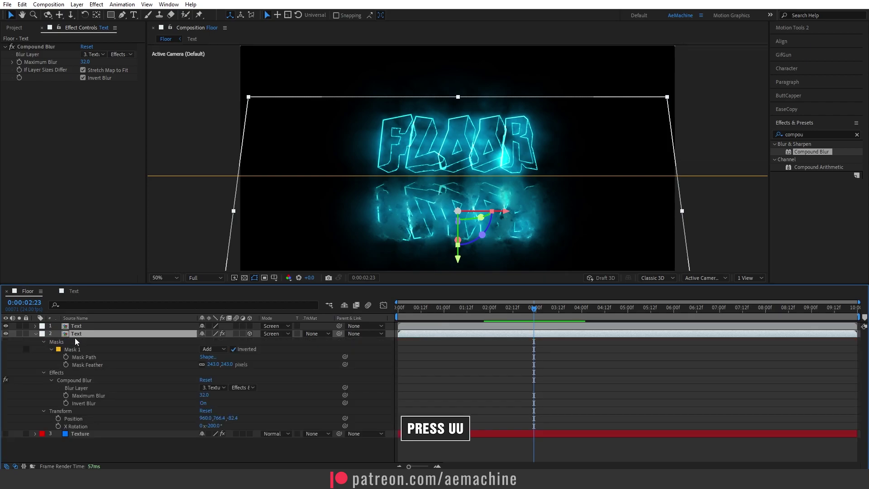
click(86, 419)
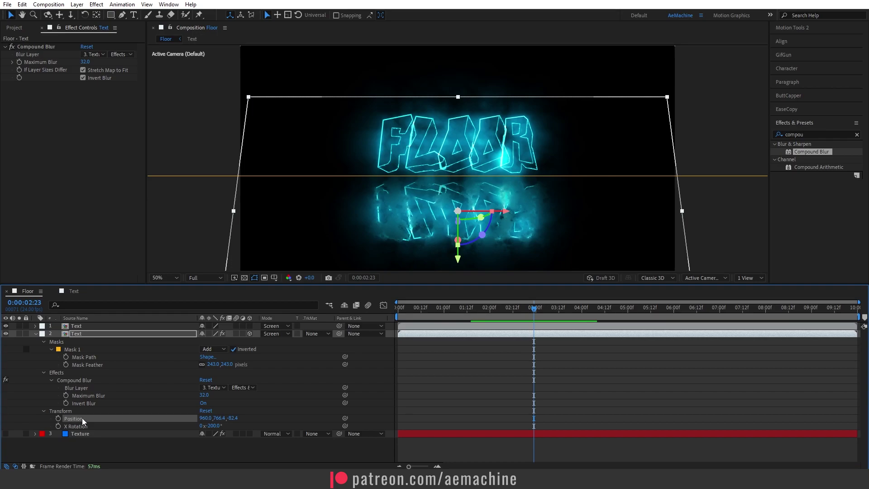
shift+click(88, 425)
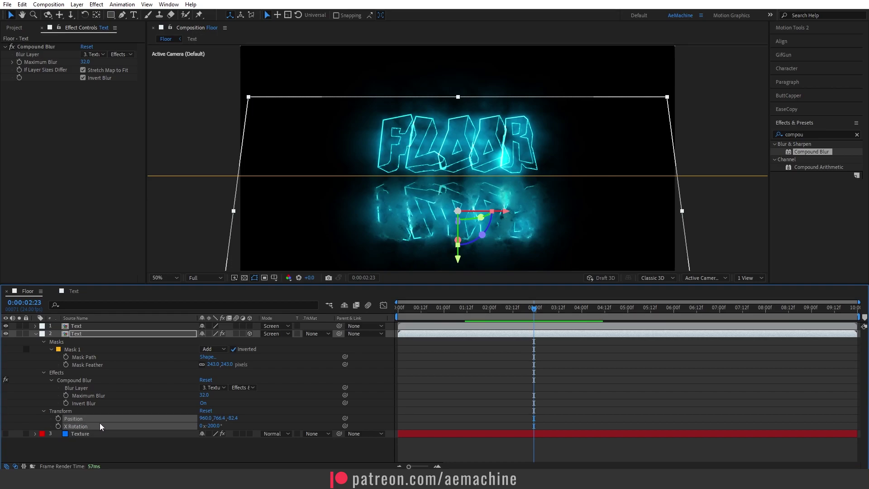
key(ctrl+c)
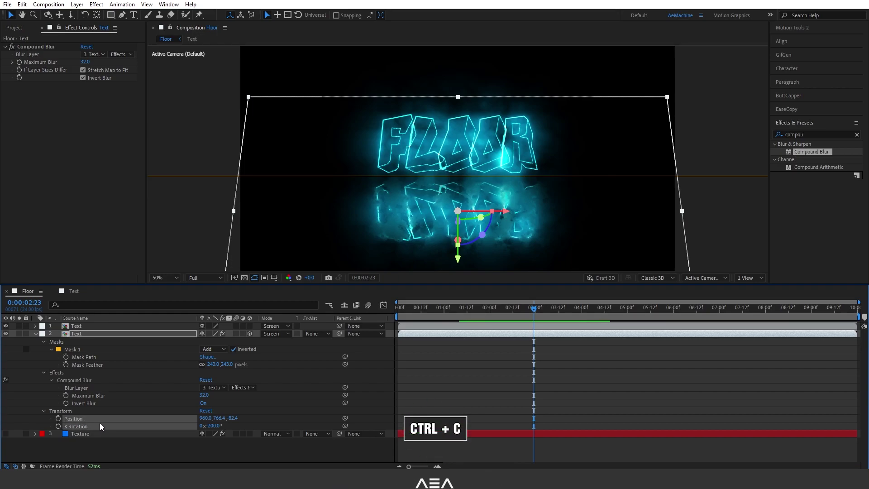
click(35, 333)
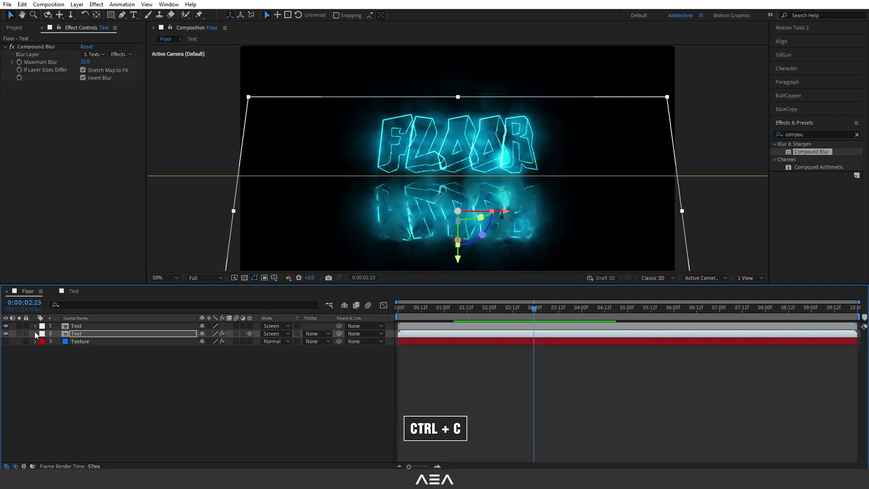
- Make the Texture layer 3D and paste the copied Position and X Rotation onto it
click(91, 341)
click(252, 341)
key(ctrl+v)
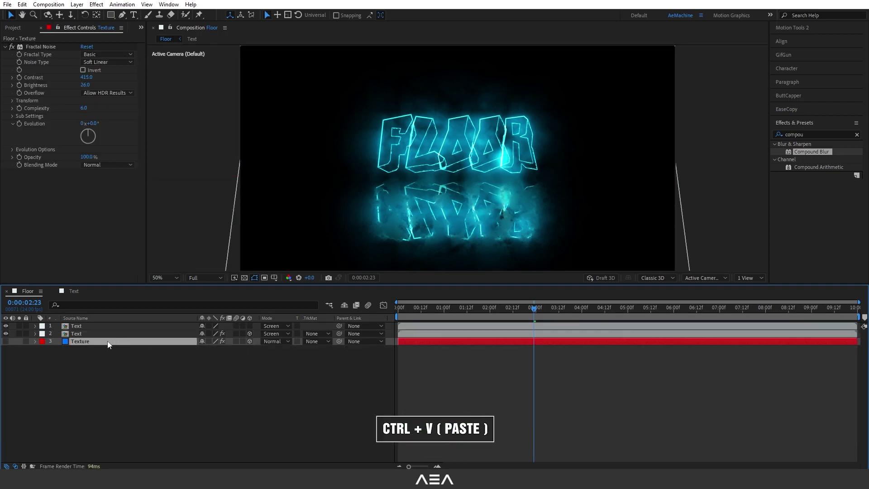
key(ctrl+v)
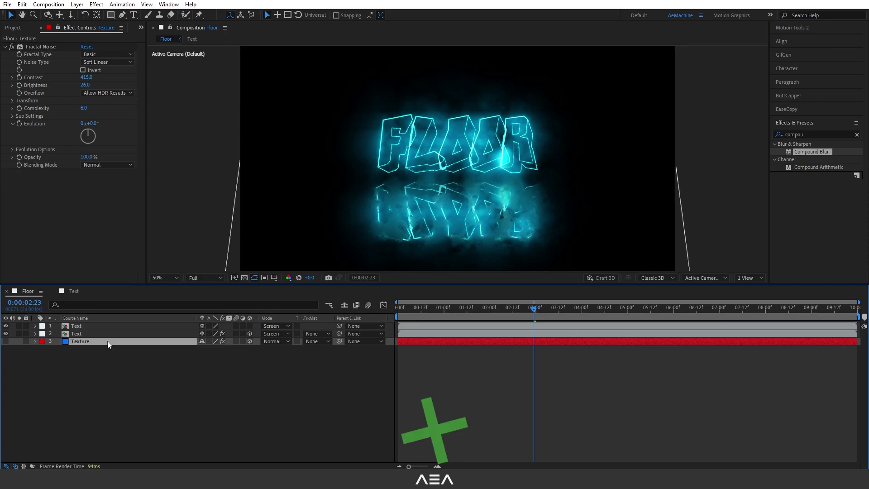
click(249, 411)
- Tilt the Texture layer to X Rotation -256° so it lies flat like a floor
click(465, 307)
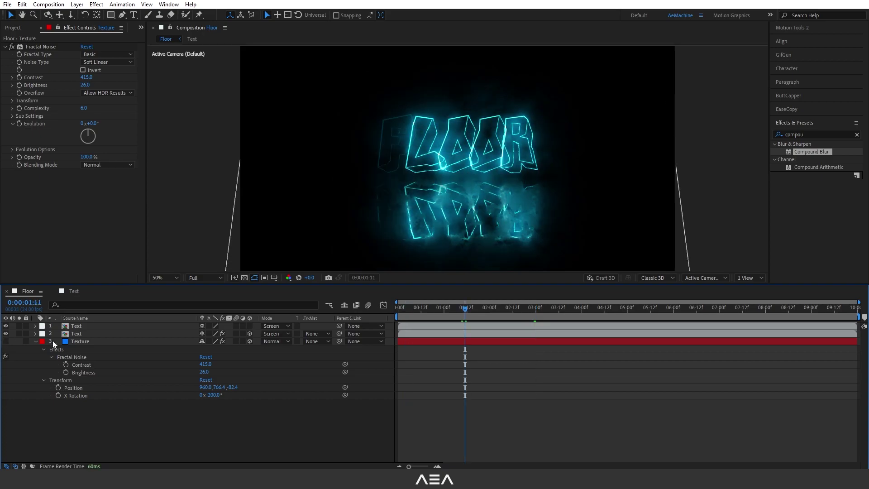
click(5, 341)
click(138, 365)
key(r)
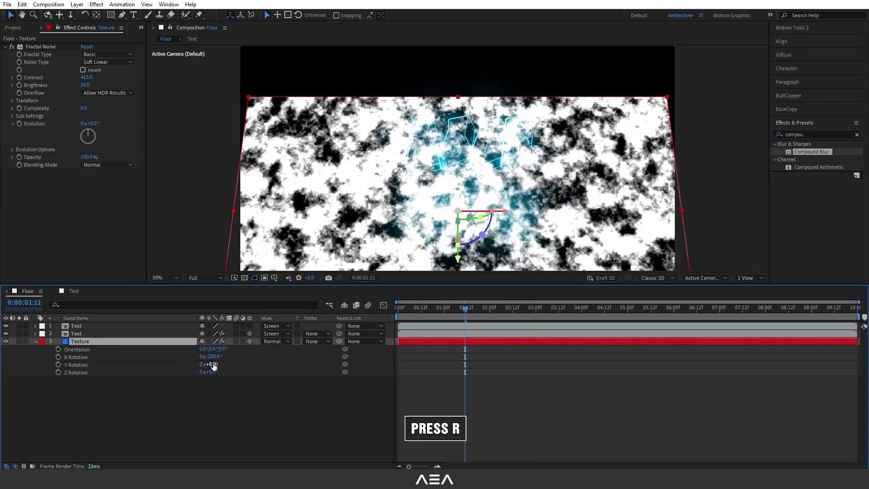
drag(212, 356, 189, 360)
key(Return)
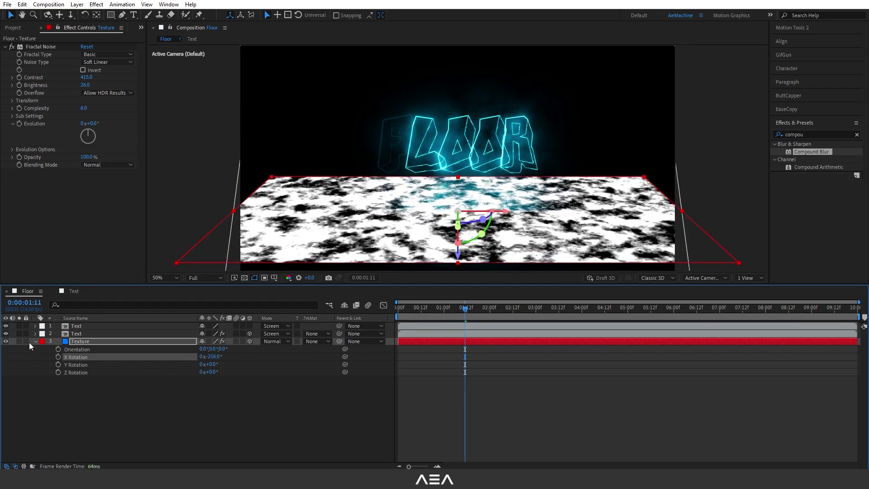
click(35, 341)
- Increase the Texture layer's Fractal Noise Brightness to sharpen the reflection, then preview the animation
click(6, 342)
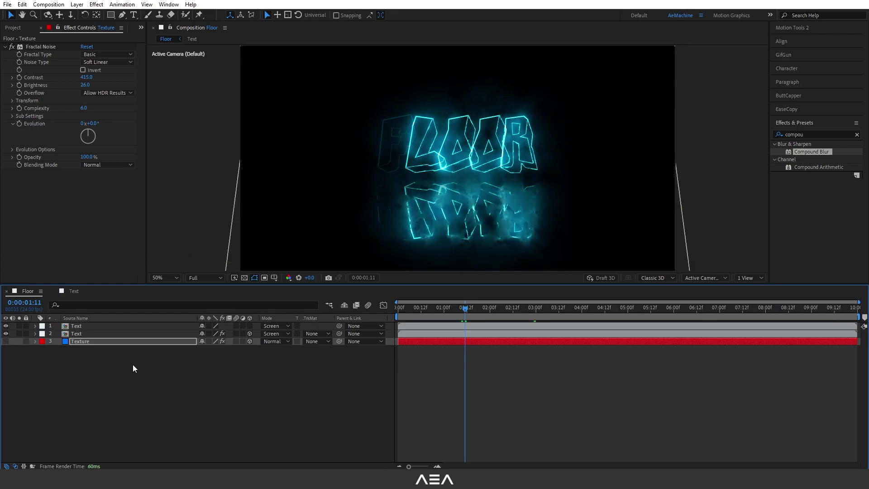
click(419, 313)
drag(421, 313, 512, 317)
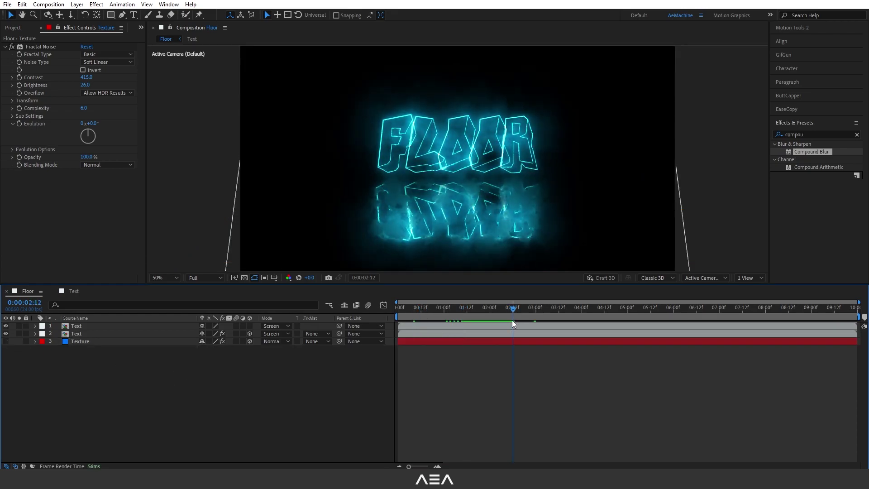
click(86, 344)
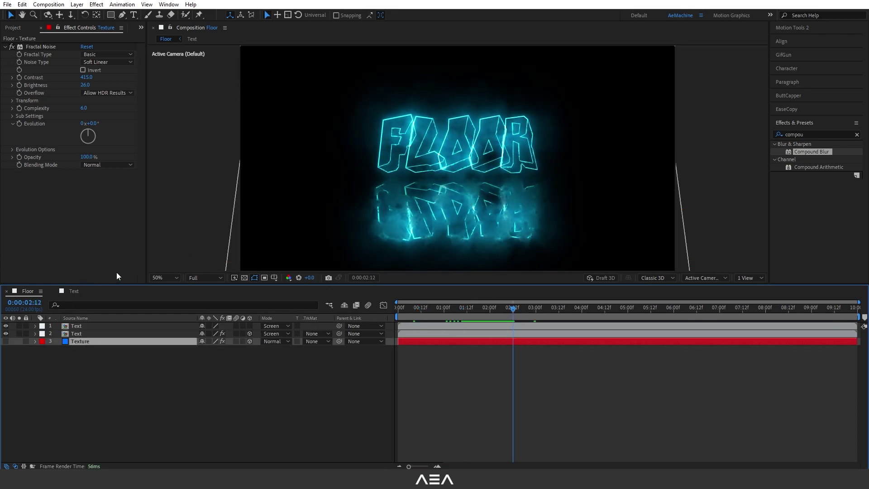
mouse_move(87, 87)
mouse_down()
mouse_move(110, 93)
mouse_move(98, 92)
mouse_up()
key(space)
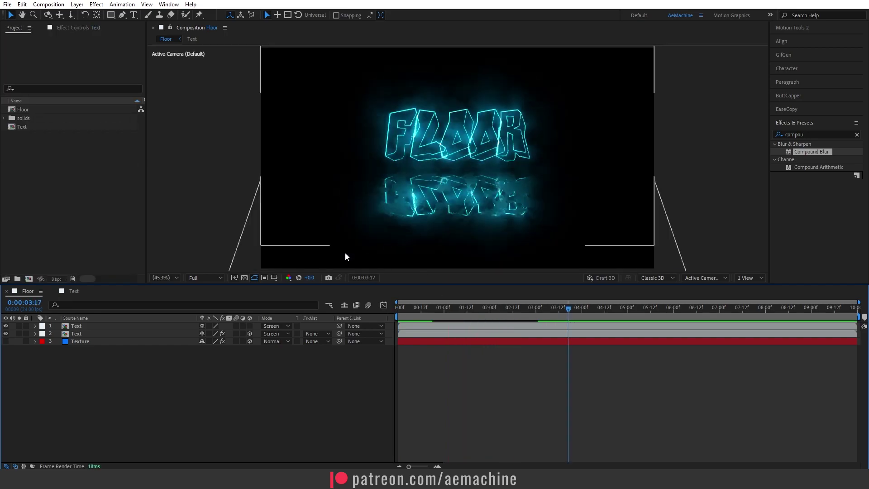
click(75, 326)
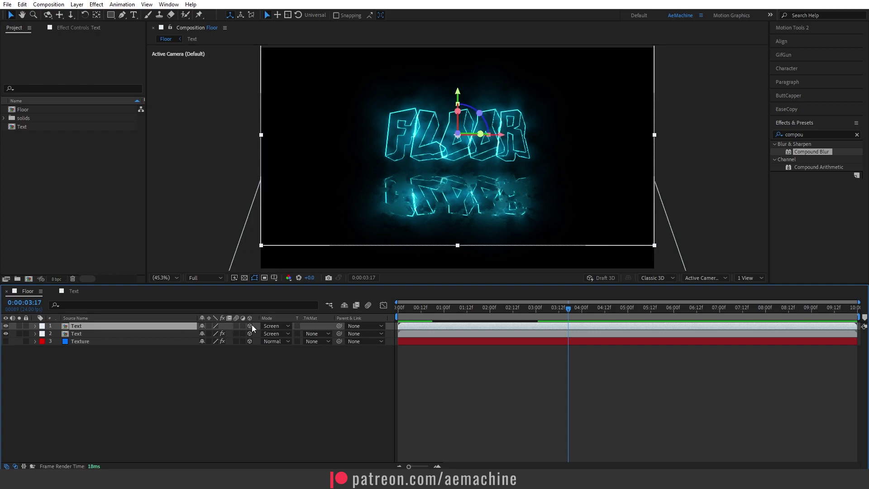
- Add a new camera layer, Camera 1, to the Floor composition
click(121, 373)
right_click(122, 372)
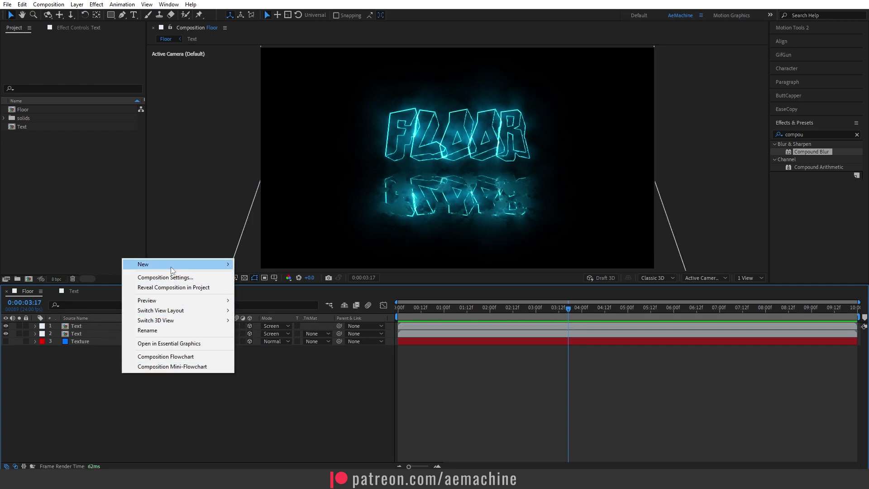
mouse_move(171, 269)
click(258, 307)
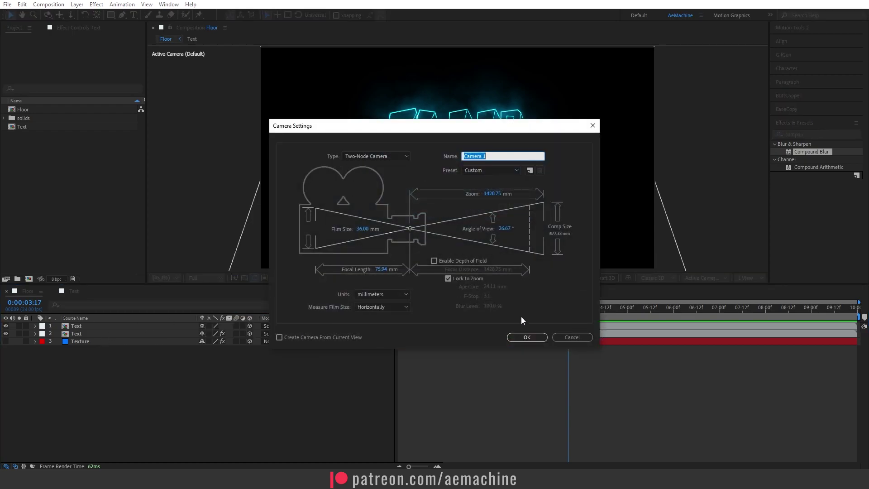
click(527, 337)
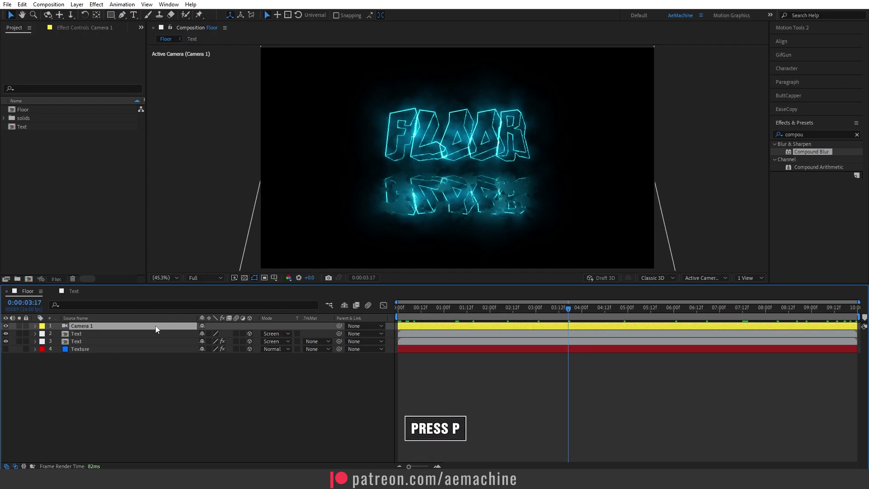
- Keyframe the camera Position at Z -4050 at the start and Z -4502 at the end
key(p)
key(Home)
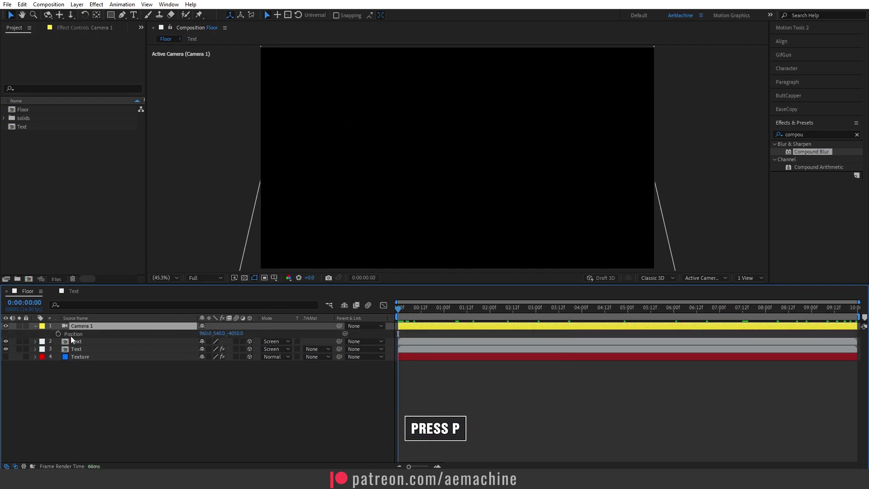
click(58, 334)
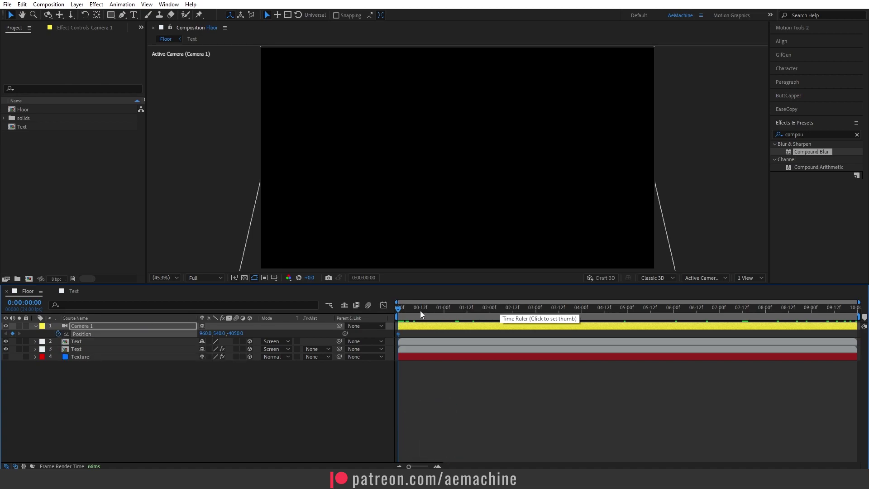
click(536, 307)
drag(594, 308, 855, 307)
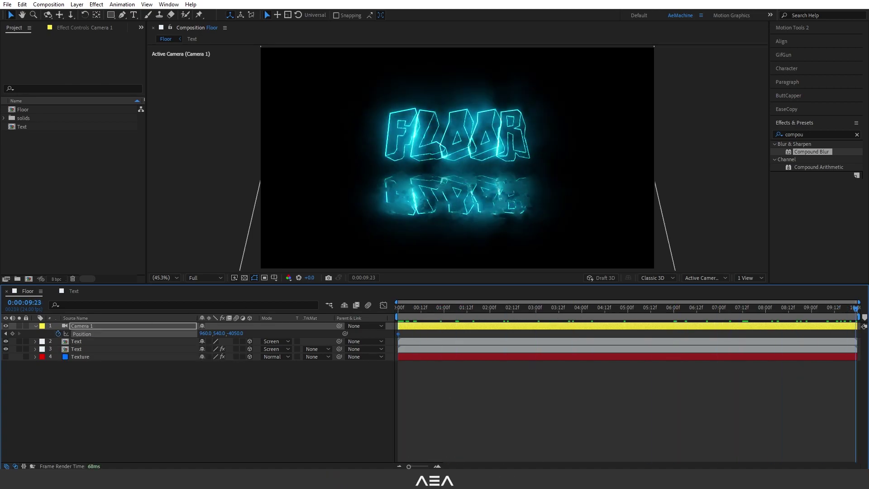
mouse_move(233, 334)
mouse_down()
mouse_move(218, 333)
mouse_move(235, 334)
mouse_up()
drag(404, 311, 393, 312)
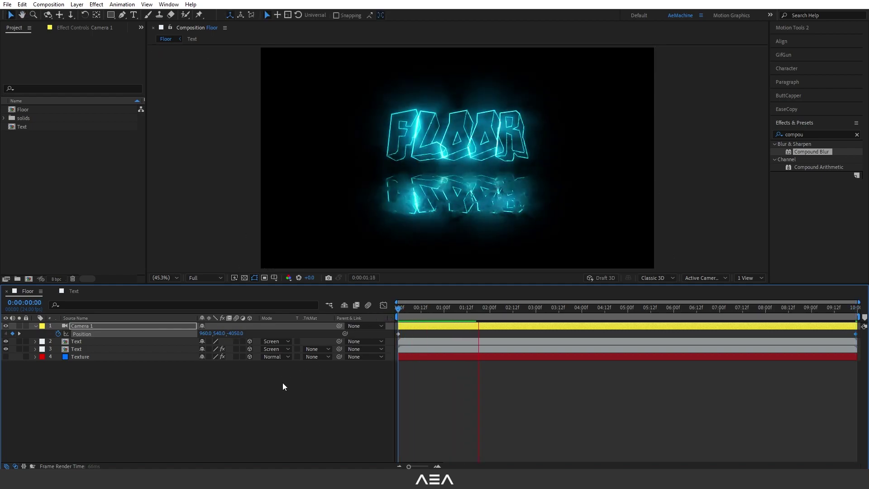
click(34, 326)
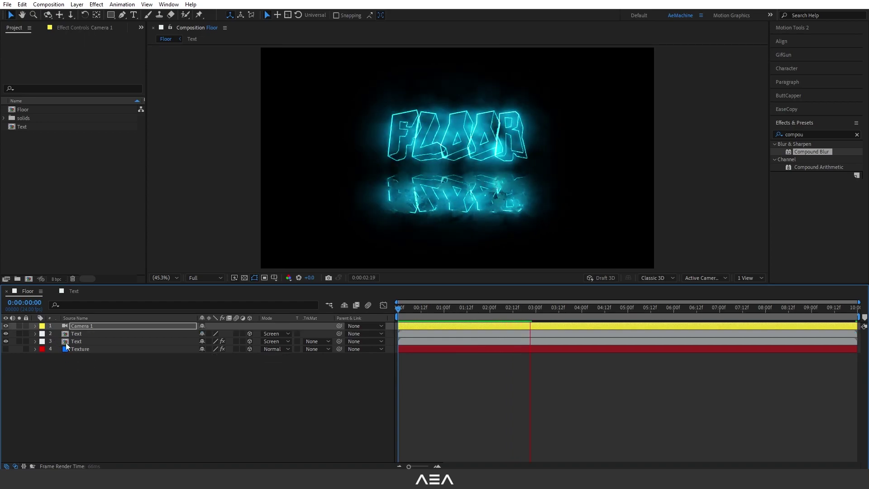